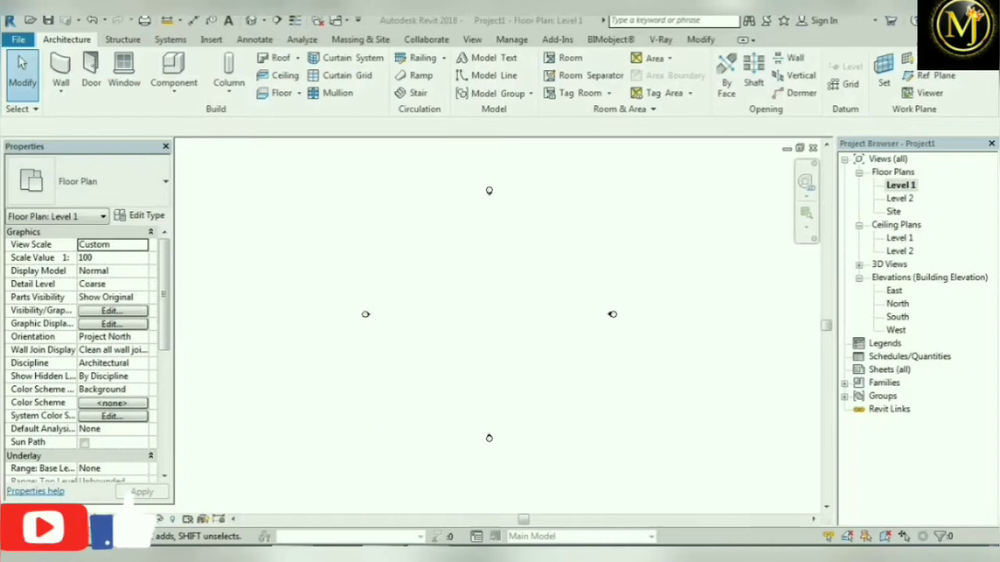
Show the Wall menu listing Architectural, Structural and By Face walls
click(63, 84)
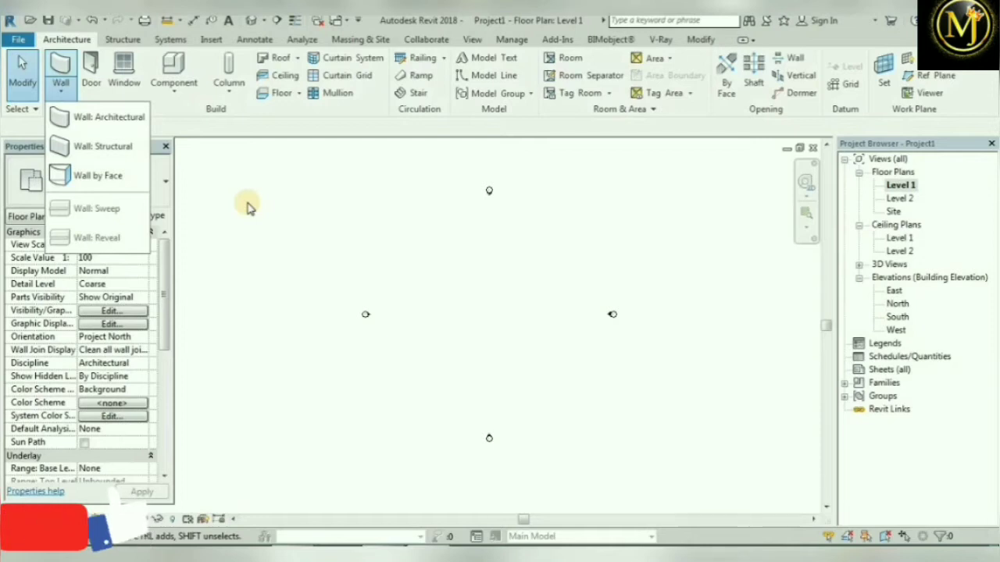
Draw a straight Generic 200mm architectural wall set to Depth, extending below Level 1
click(125, 117)
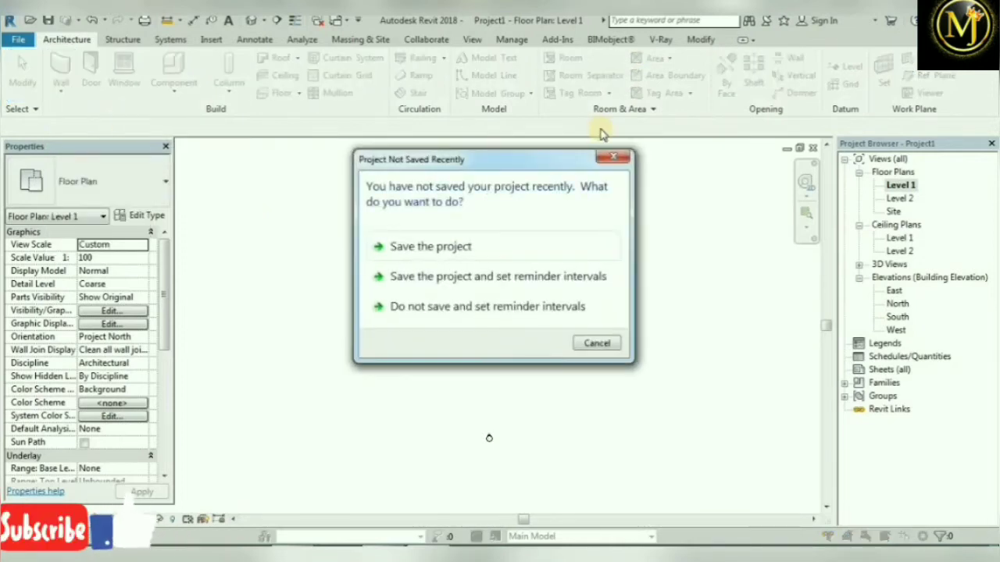
click(604, 158)
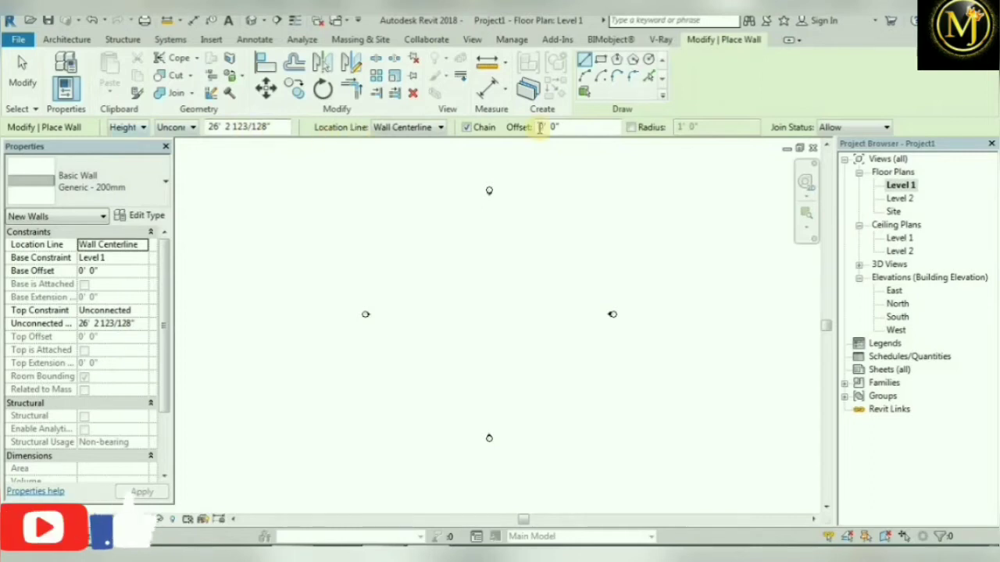
click(135, 129)
click(139, 152)
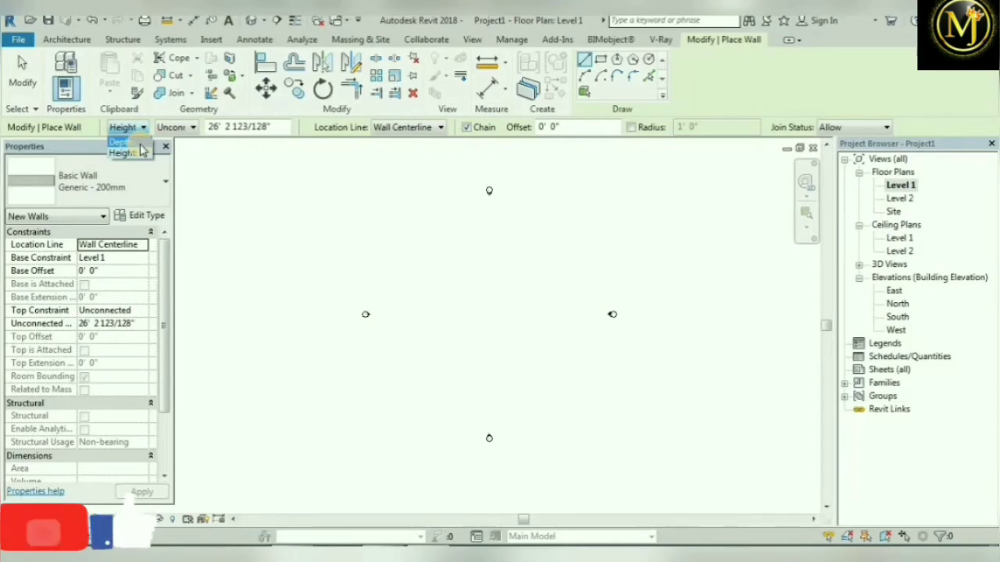
click(138, 143)
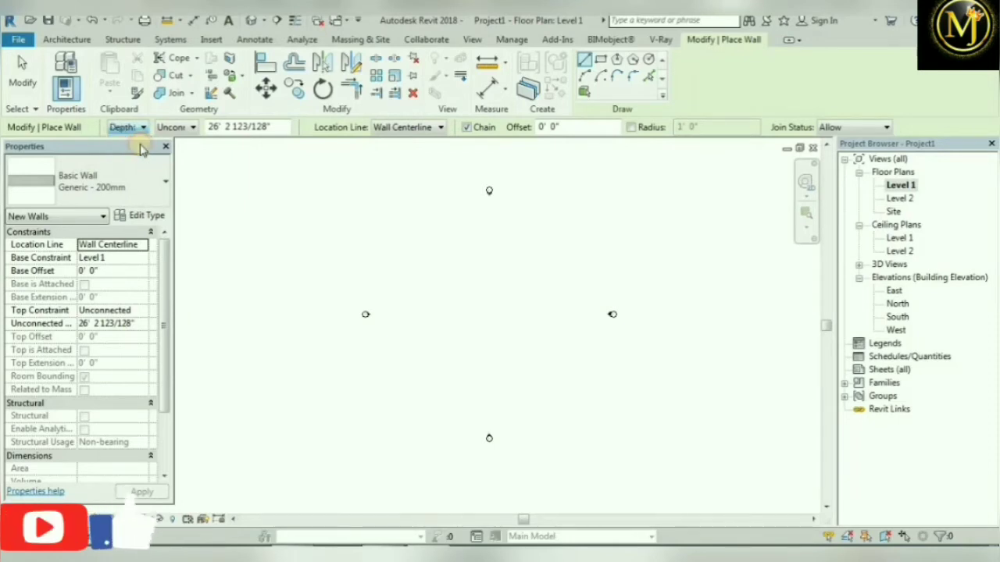
click(432, 289)
click(541, 289)
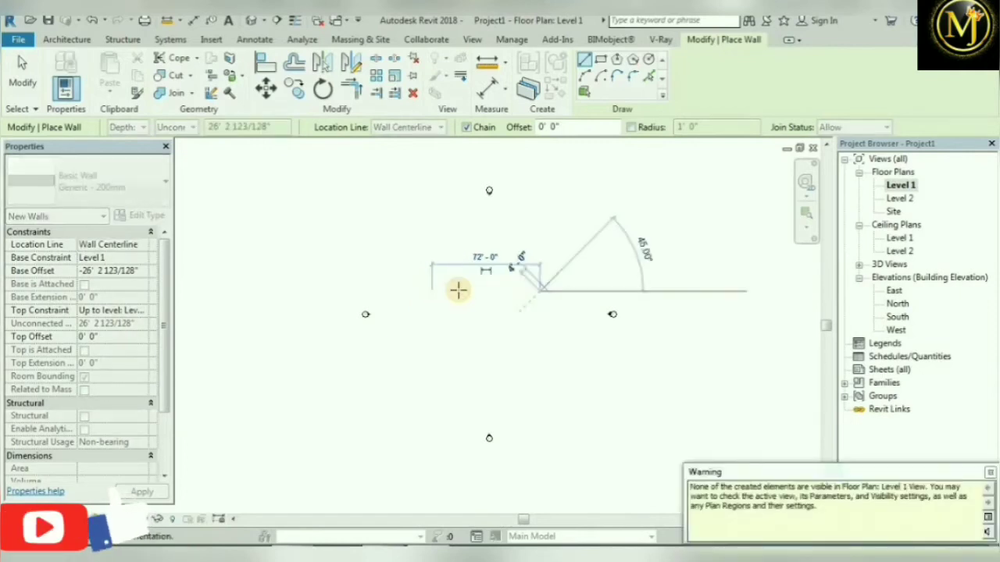
click(21, 78)
Inspect the depth wall in the orbited 3D view and the South elevation
click(257, 25)
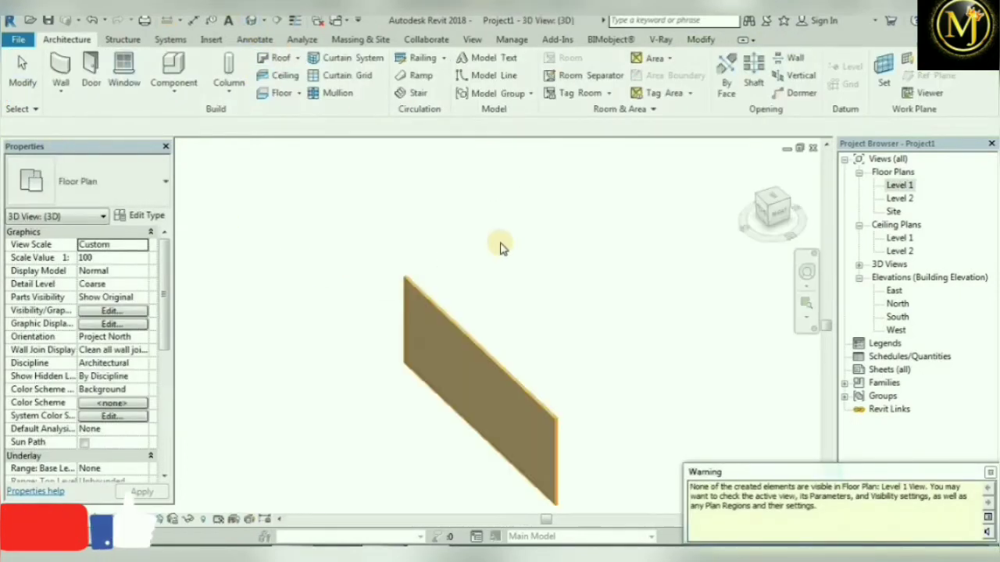
shift+middle_drag(722, 193, 603, 205)
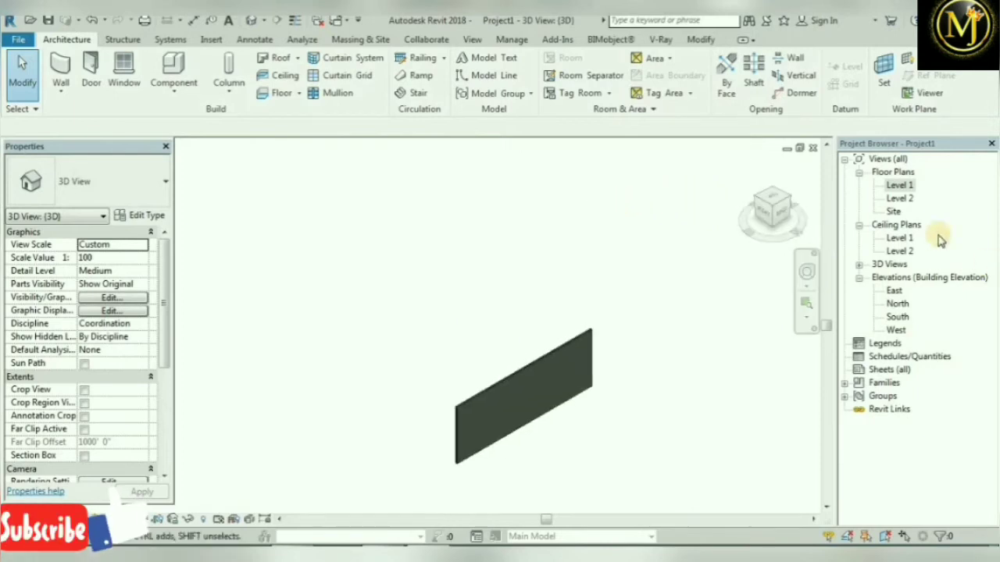
double_click(899, 188)
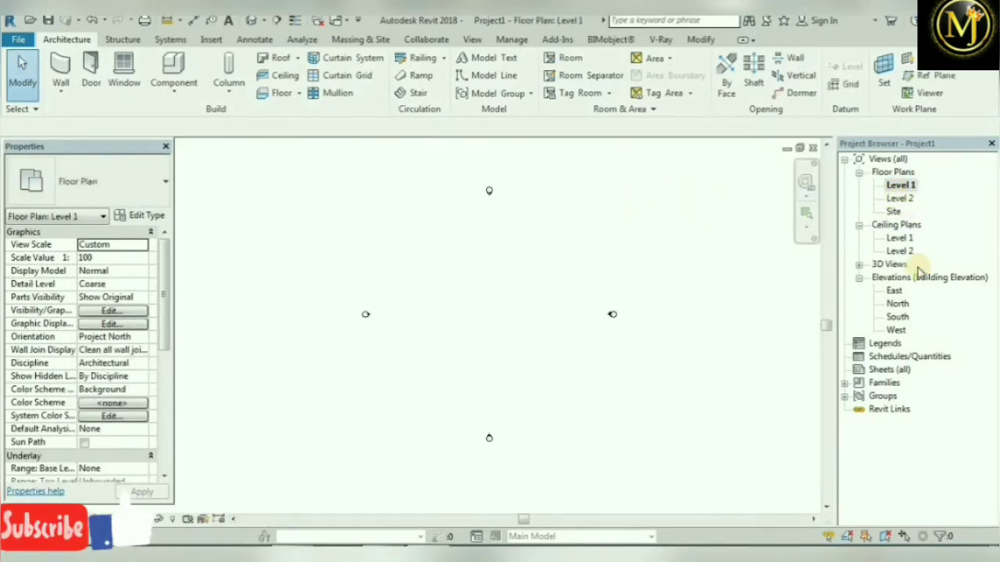
double_click(897, 316)
scroll(520, 346, up, 3)
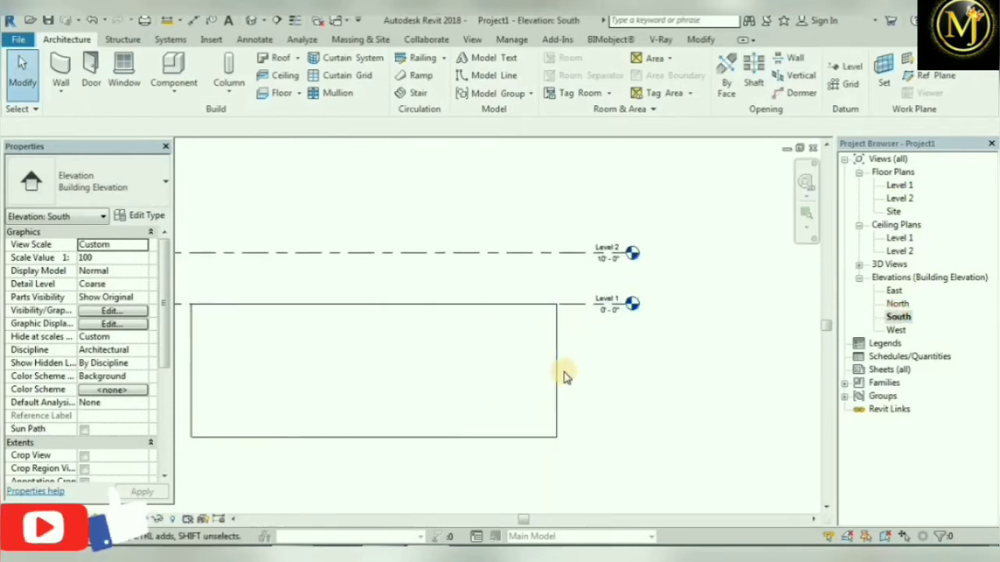
double_click(900, 186)
Add a second wall set to Height rising from Level 1, and view it in North elevation
click(62, 74)
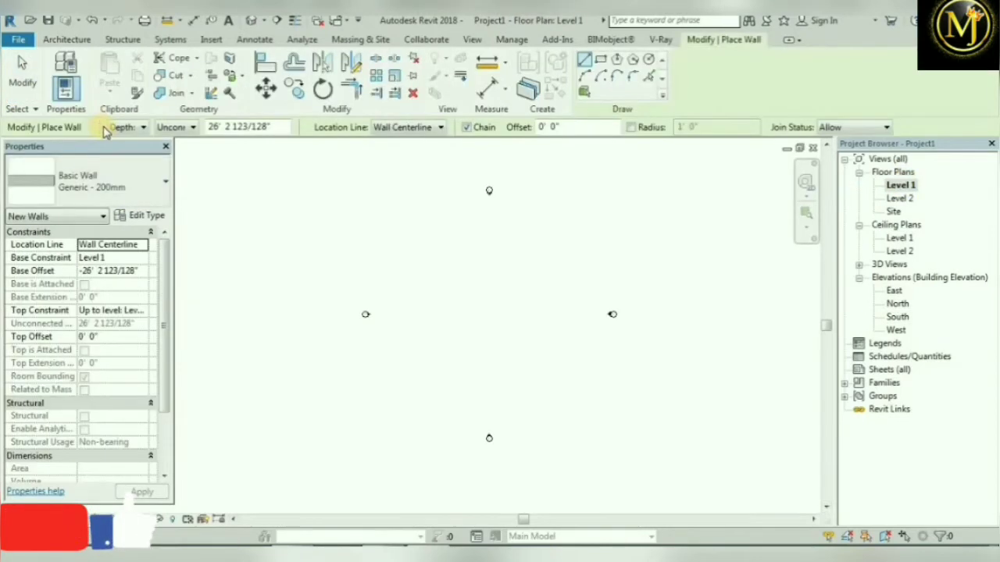
click(129, 127)
click(125, 152)
click(405, 359)
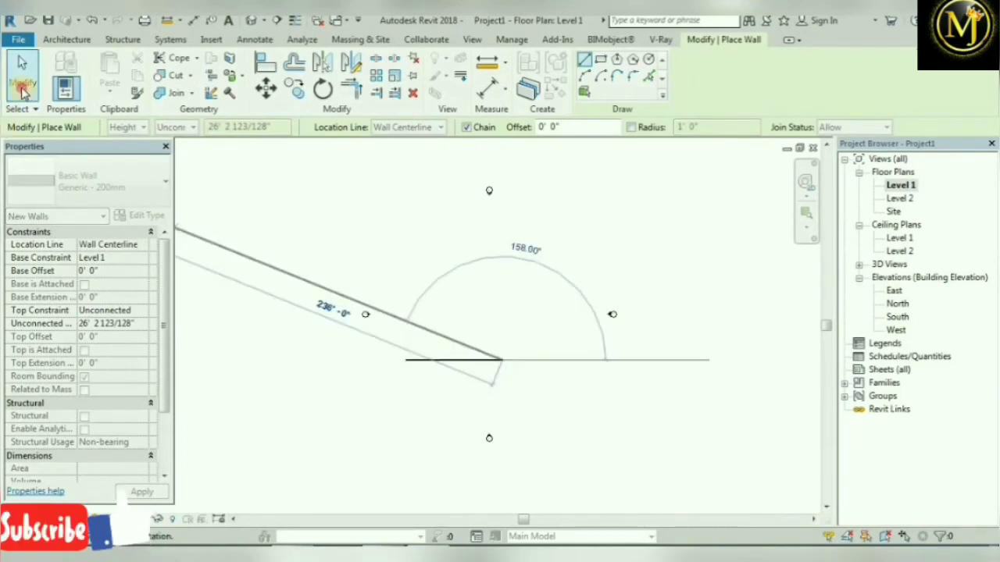
click(23, 78)
scroll(466, 386, up, 2)
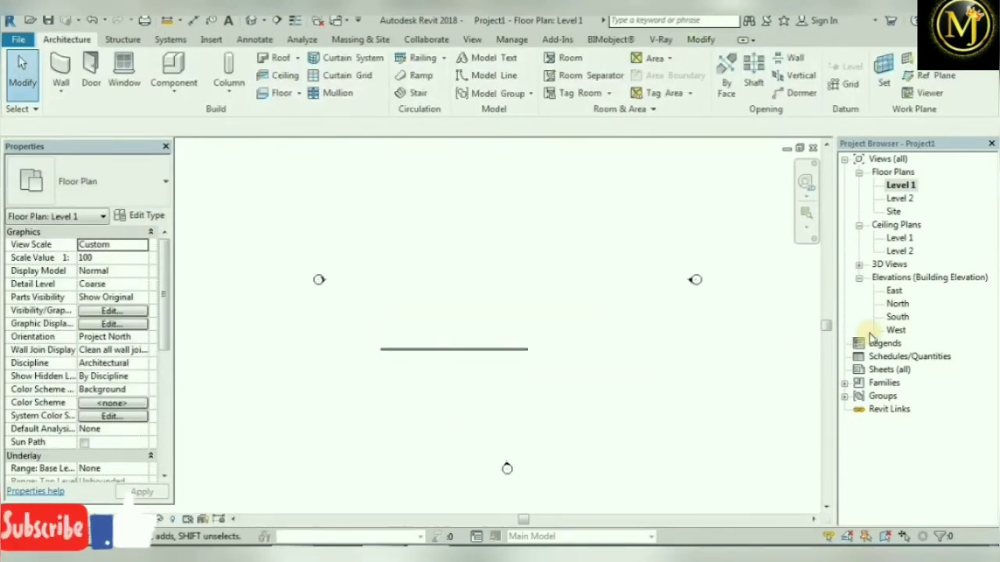
double_click(897, 304)
Select the upper wall and the lower wall in the North elevation to inspect them
scroll(525, 391, down, 3)
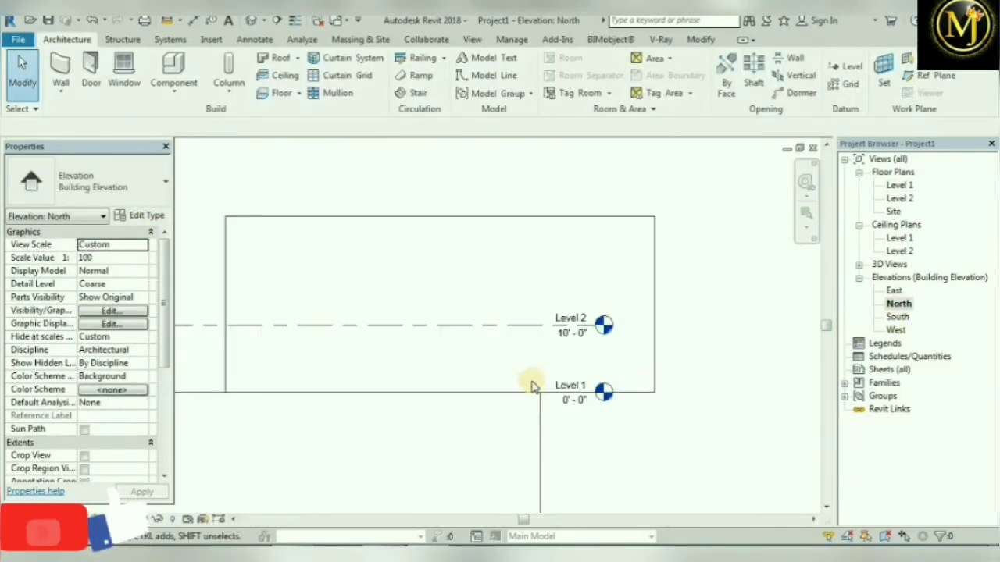
click(609, 313)
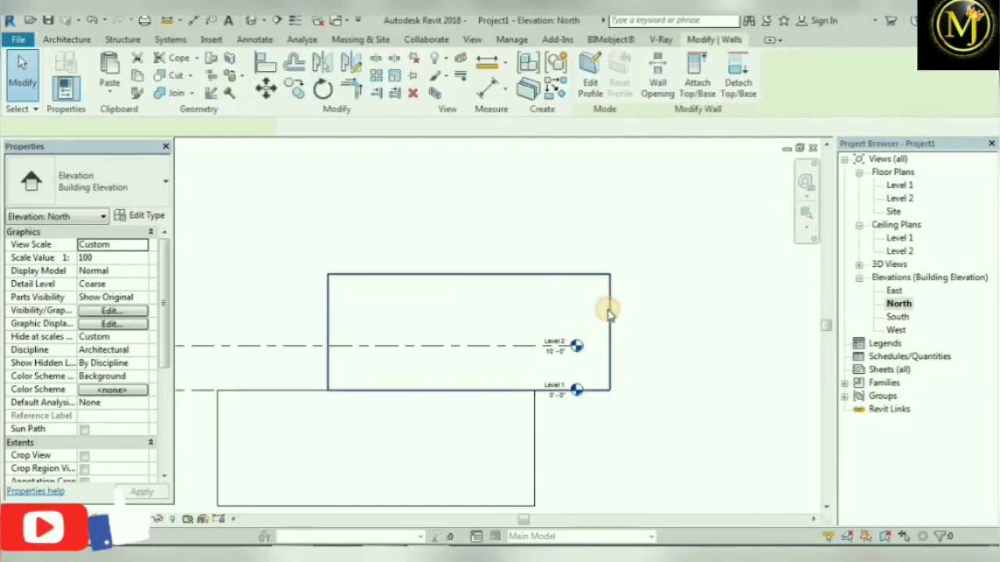
click(621, 415)
scroll(621, 415, down, 1)
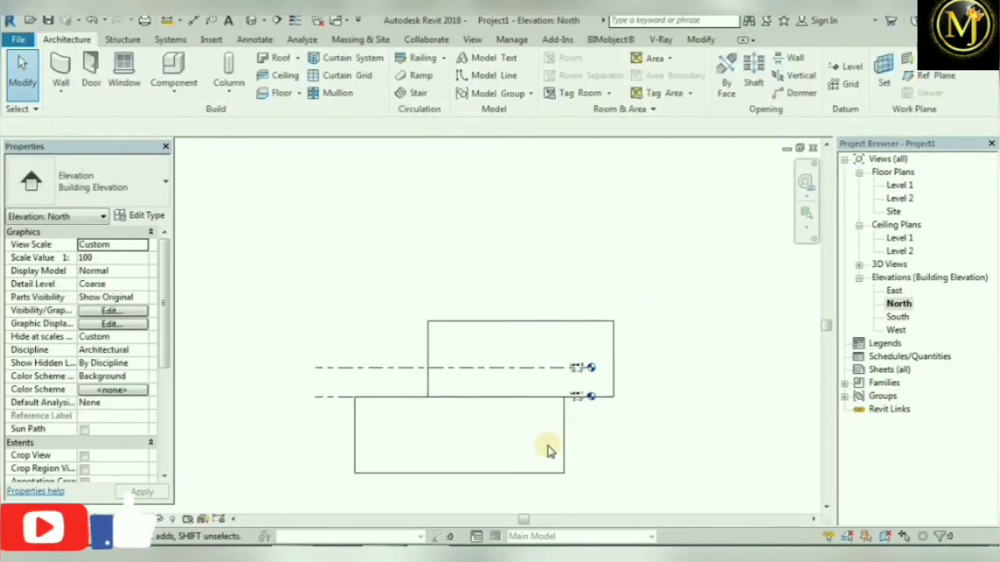
click(561, 440)
click(672, 414)
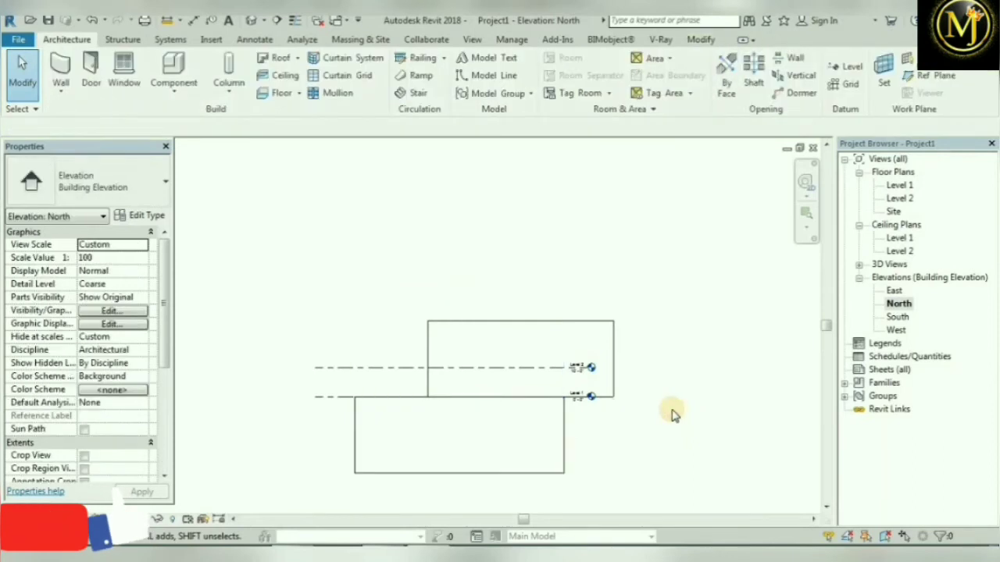
scroll(654, 359, up, 2)
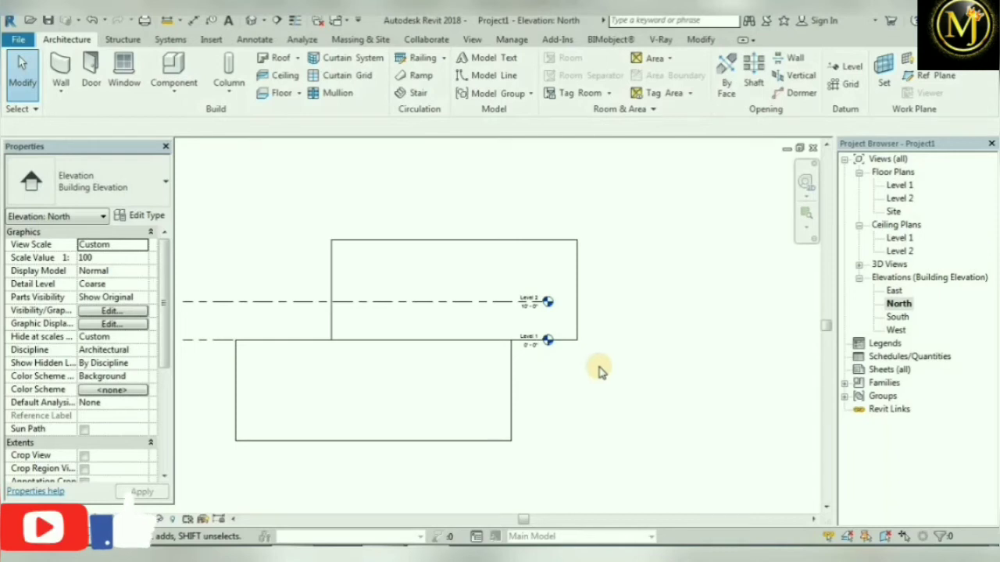
Delete the upper and lower walls and return to the Level 1 plan
click(577, 289)
key(Delete)
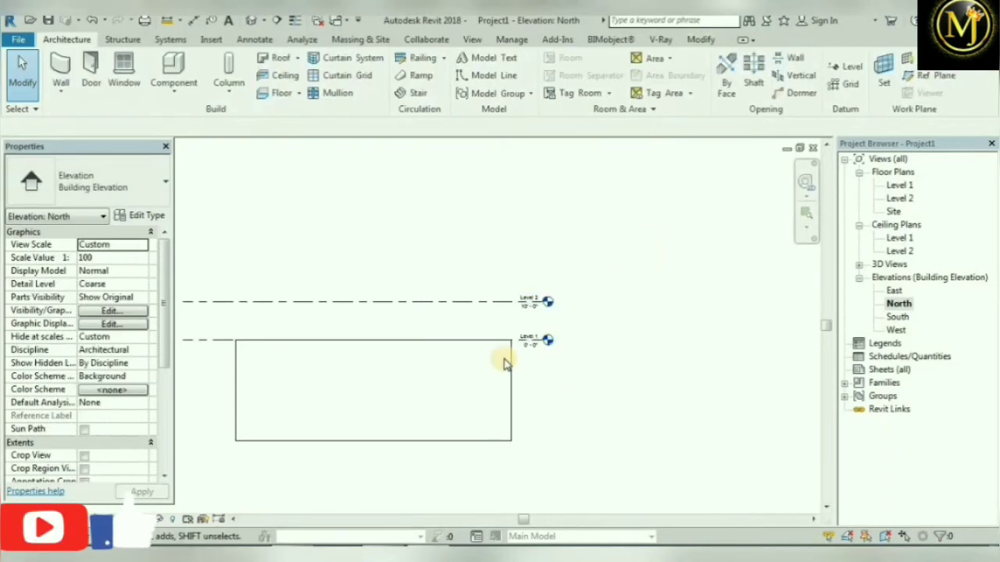
click(508, 408)
key(Delete)
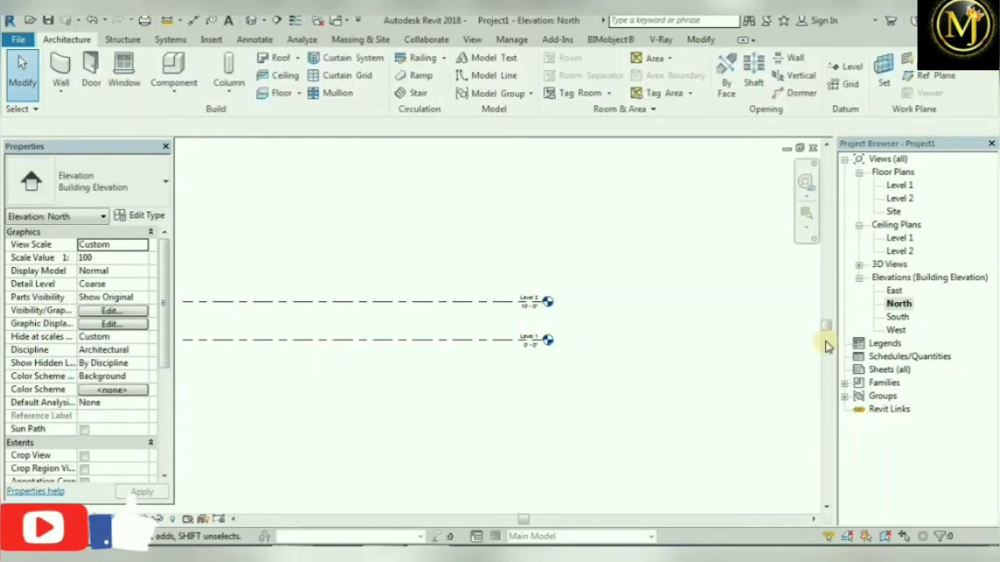
double_click(900, 186)
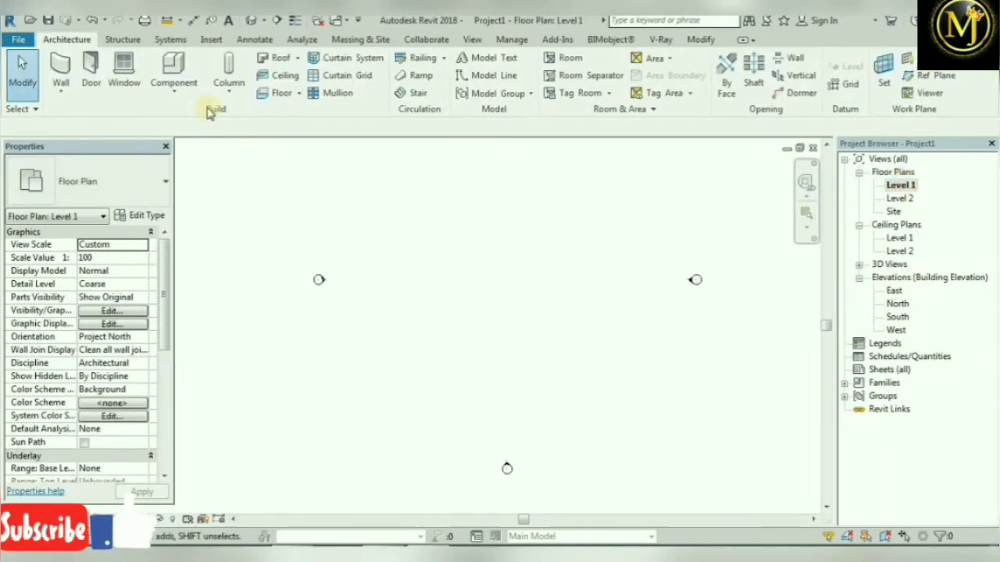
click(61, 65)
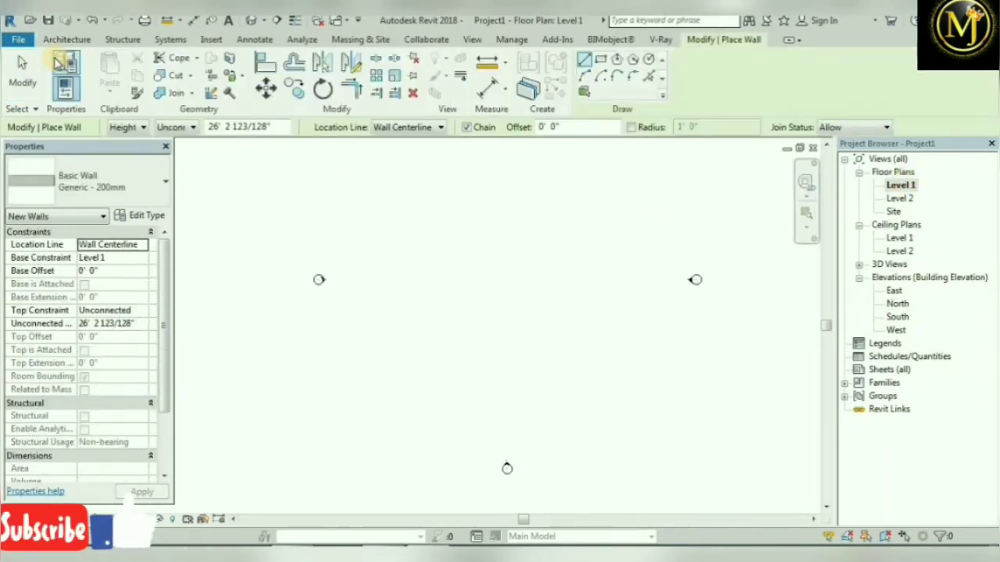
click(195, 128)
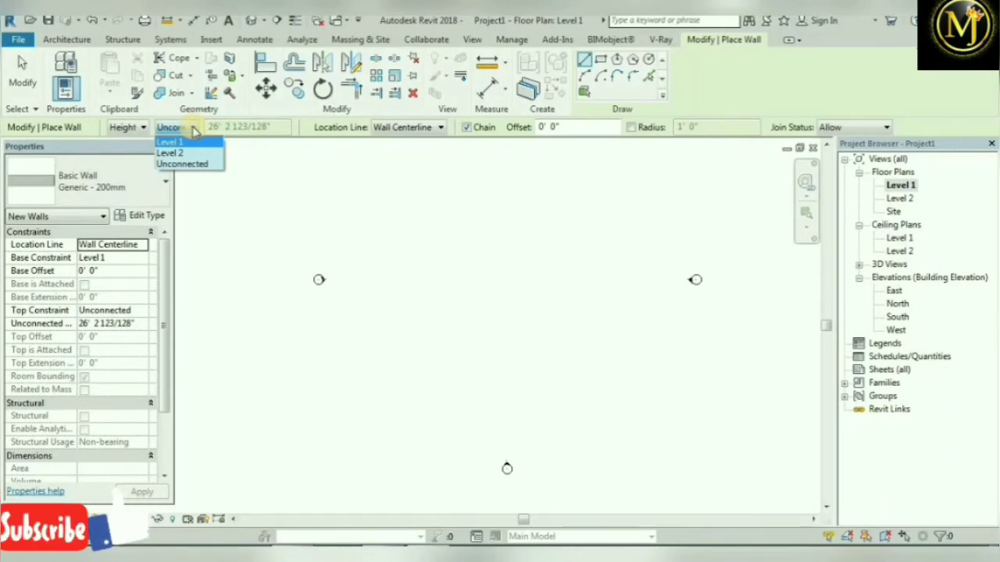
double_click(896, 303)
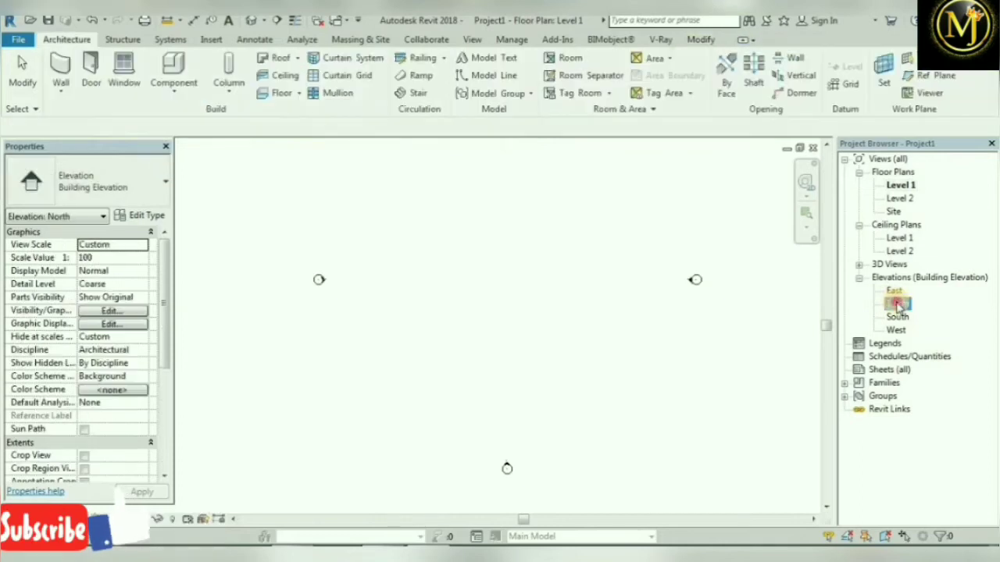
scroll(391, 295, up, 3)
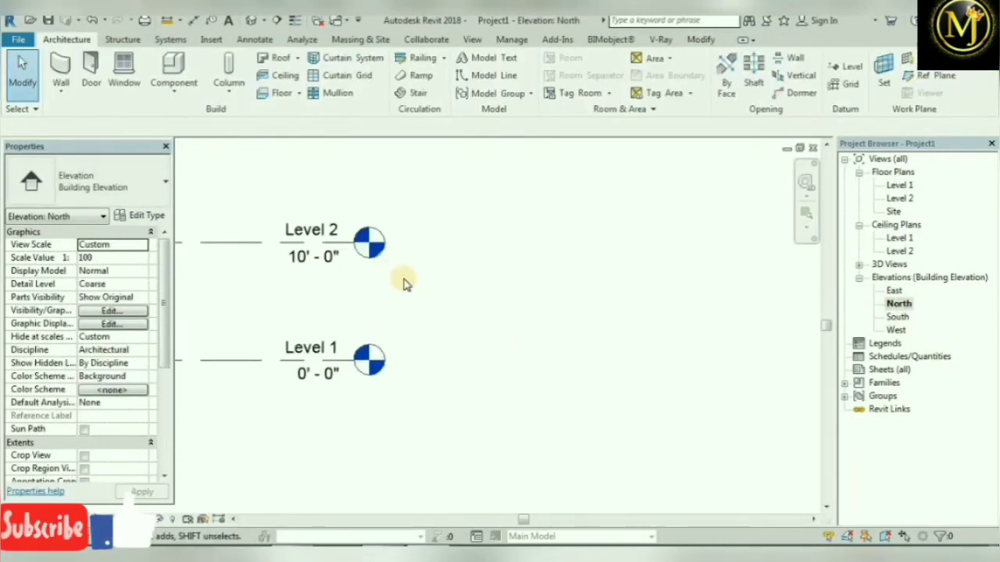
scroll(480, 301, up, 2)
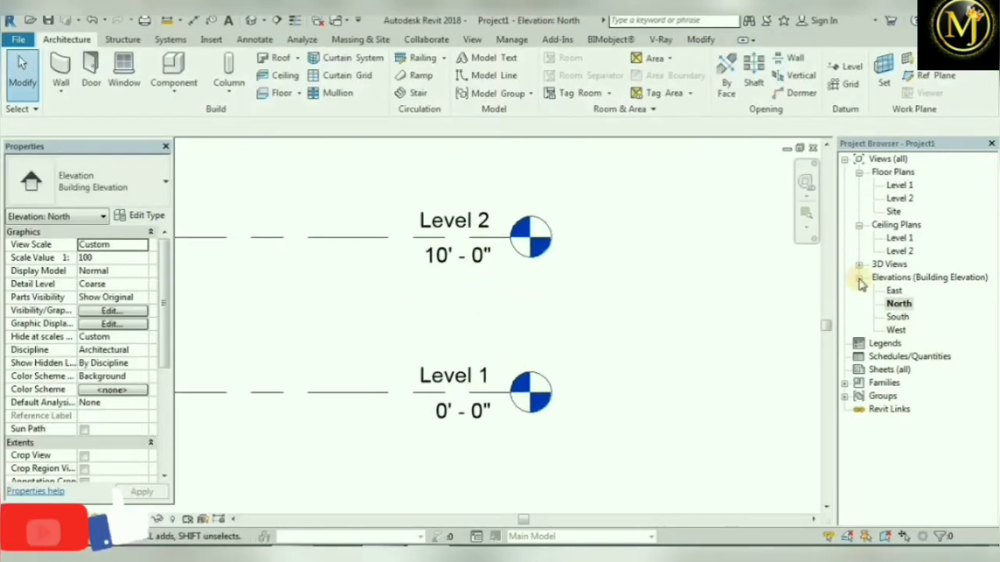
double_click(899, 185)
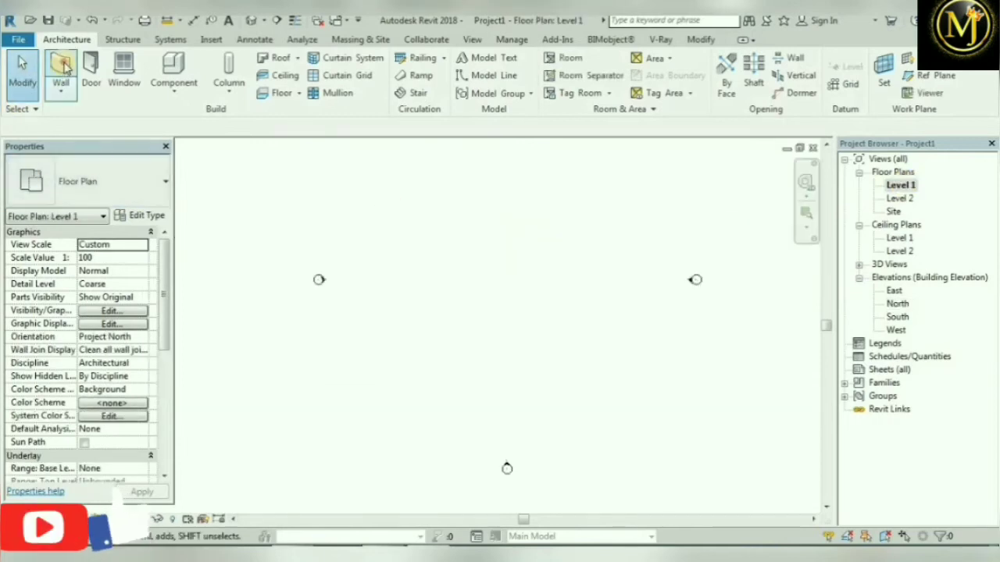
Draw a wall with 12' unconnected height on Level 1, then view it in North elevation
click(60, 68)
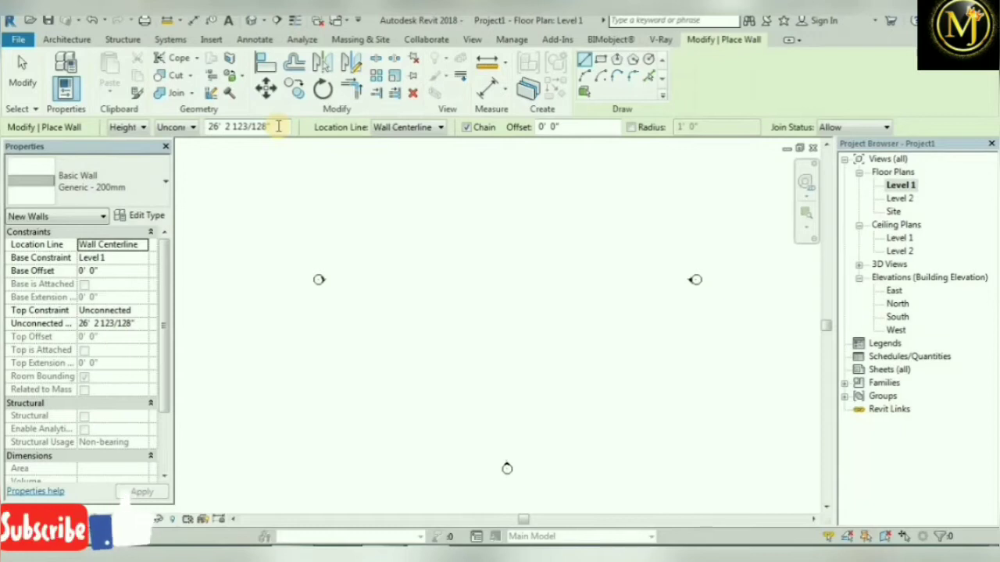
drag(278, 126, 193, 141)
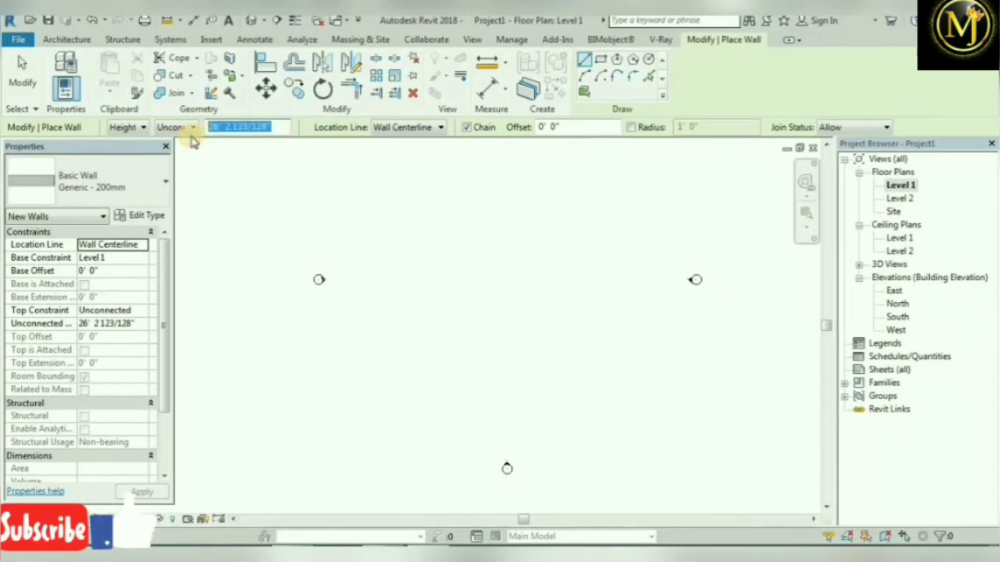
text(12' 0)
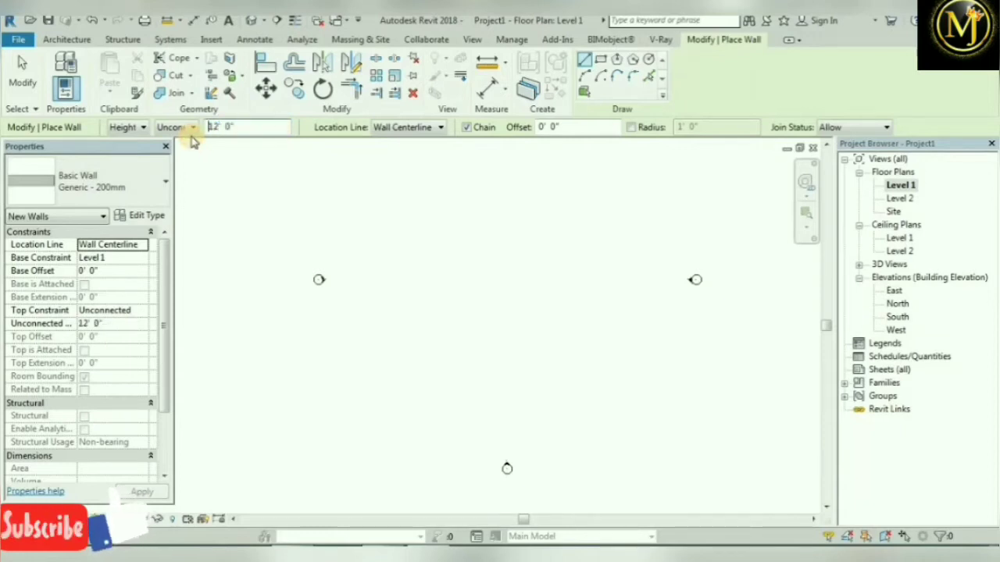
click(414, 328)
click(585, 328)
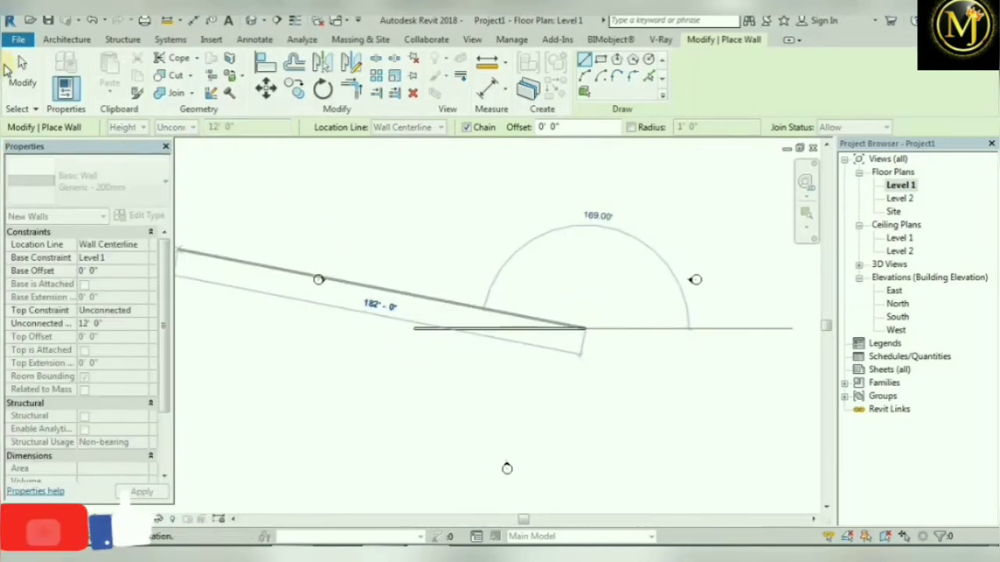
click(21, 62)
double_click(897, 303)
Delete the 12' 0" wall in the North elevation and reopen the empty Level 1 plan
scroll(752, 382, down, 4)
middle_drag(384, 368, 552, 324)
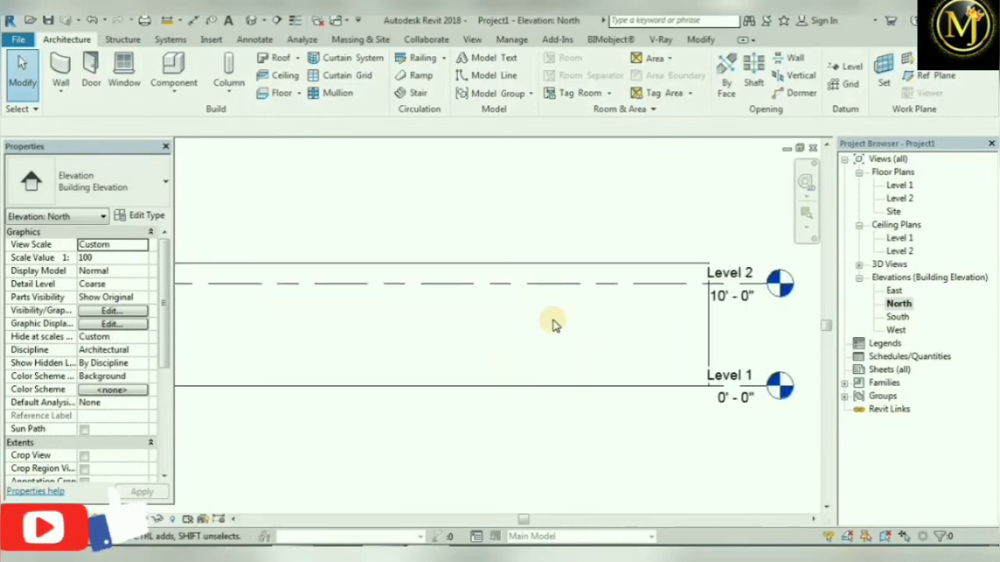
scroll(553, 325, up, 2)
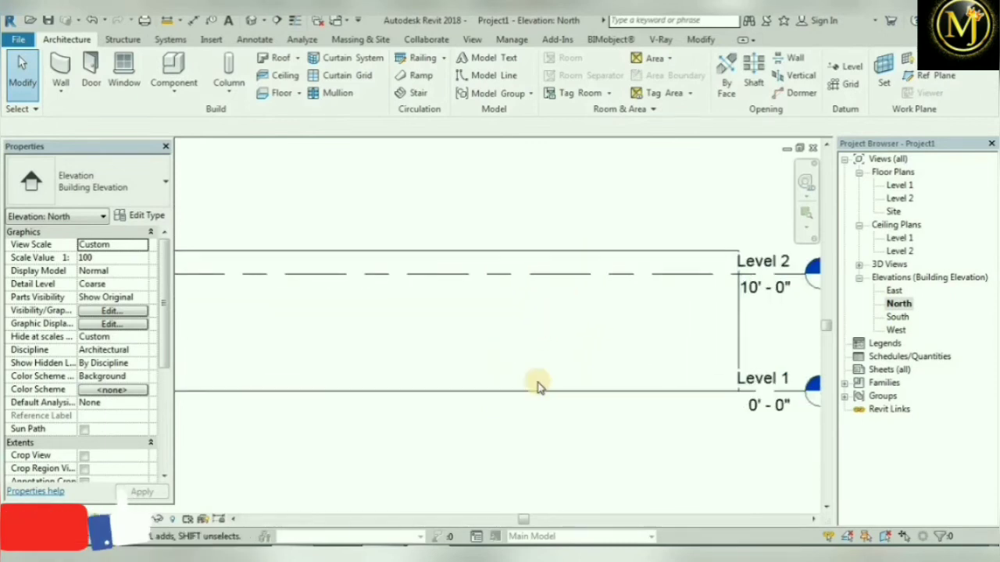
click(551, 319)
scroll(550, 319, down, 1)
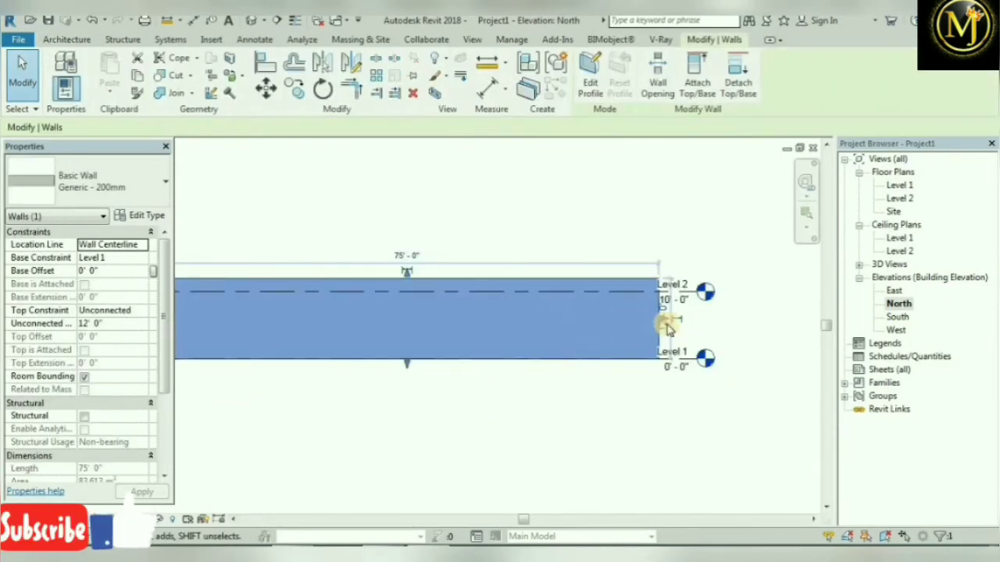
scroll(668, 329, up, 4)
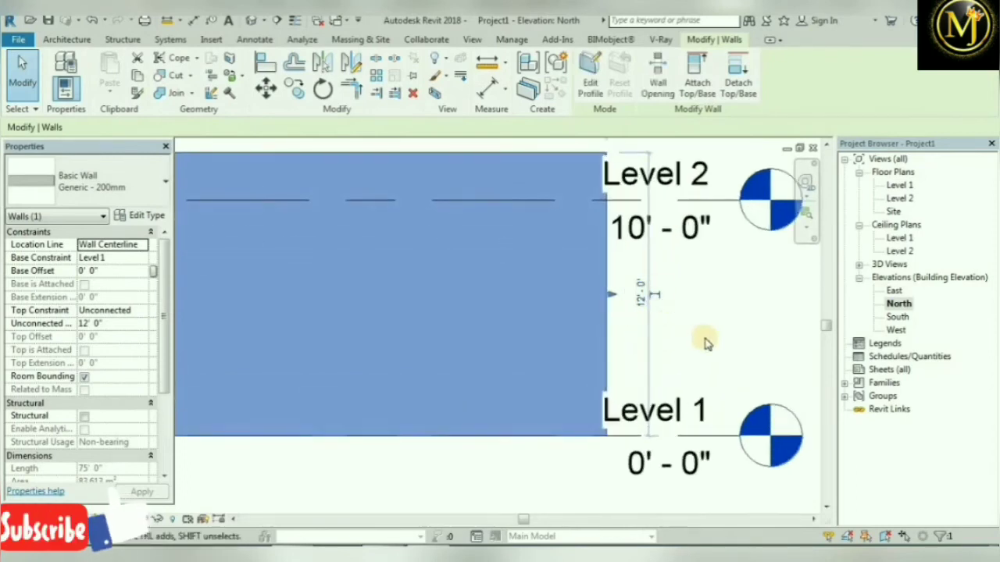
scroll(705, 343, down, 1)
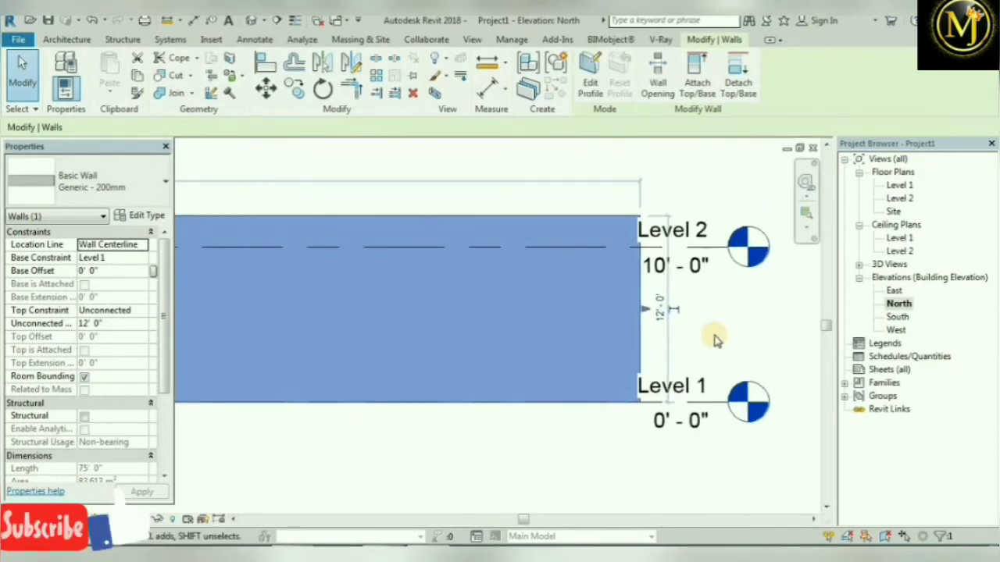
click(720, 338)
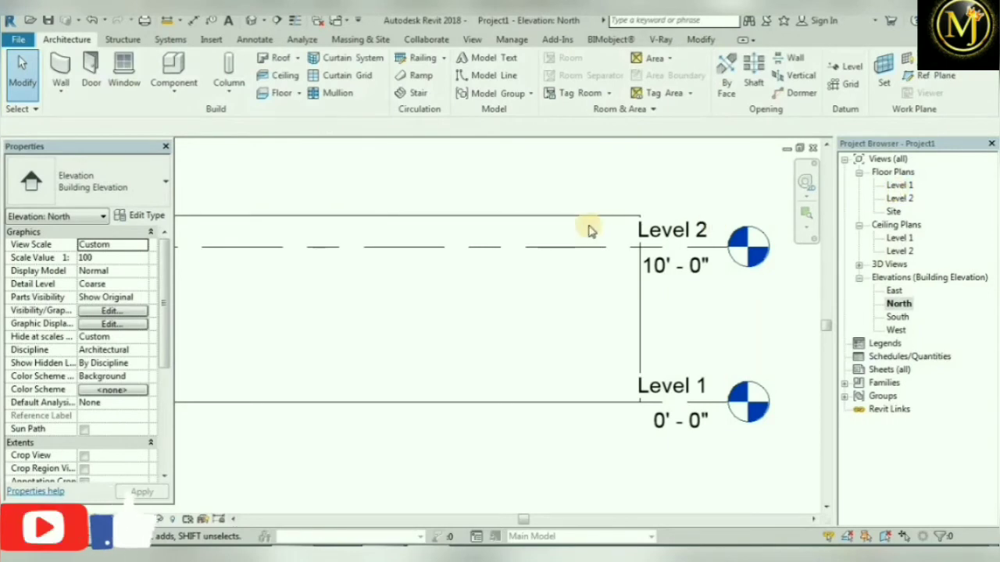
click(555, 217)
key(Delete)
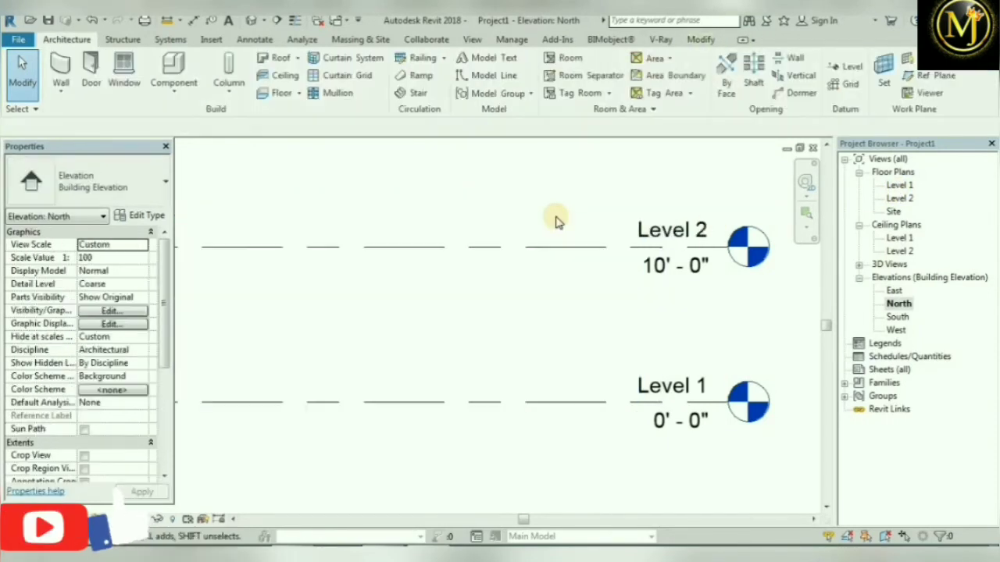
double_click(899, 186)
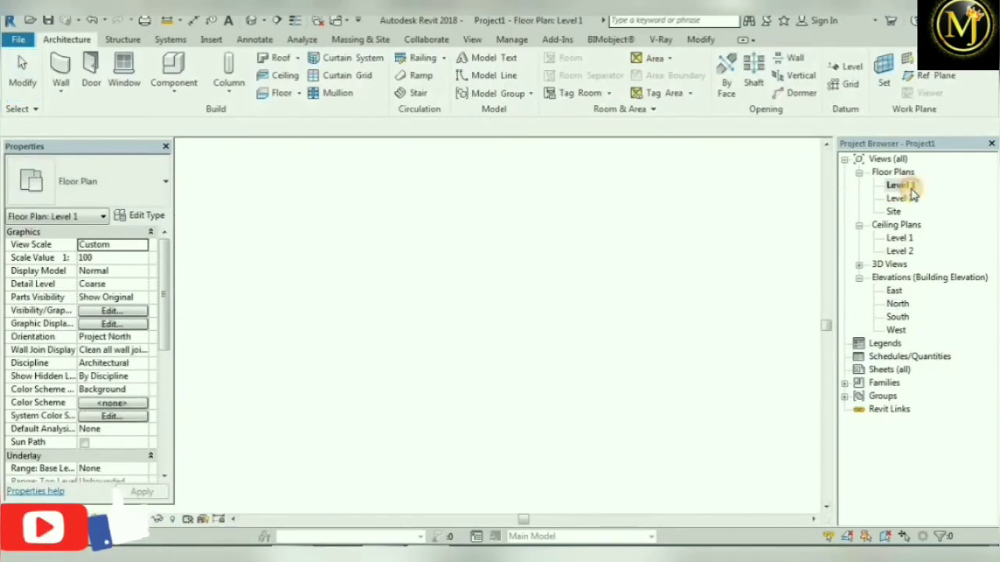
Start a wall with Wall Centerline location line and Chain on, picking its first point
click(60, 68)
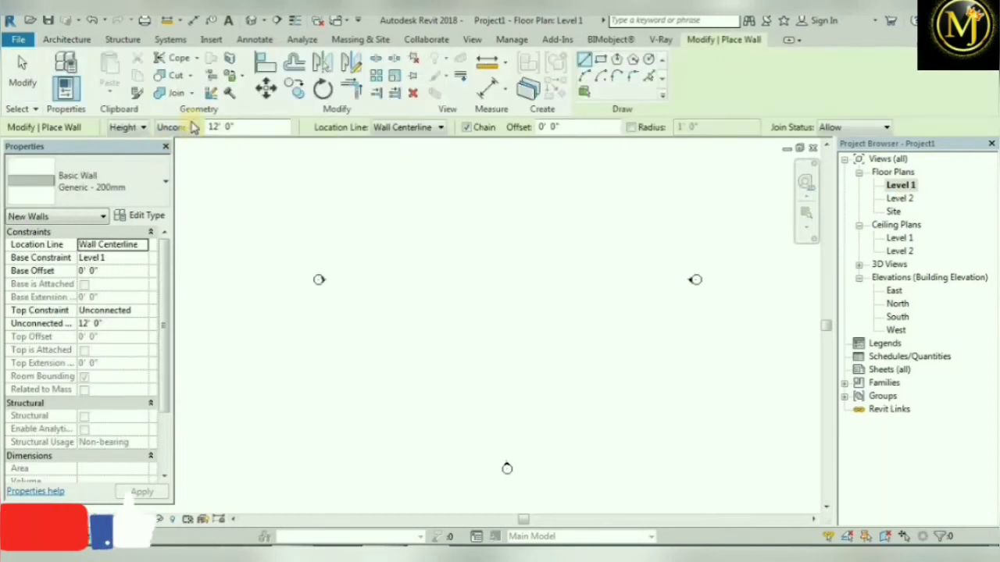
click(411, 129)
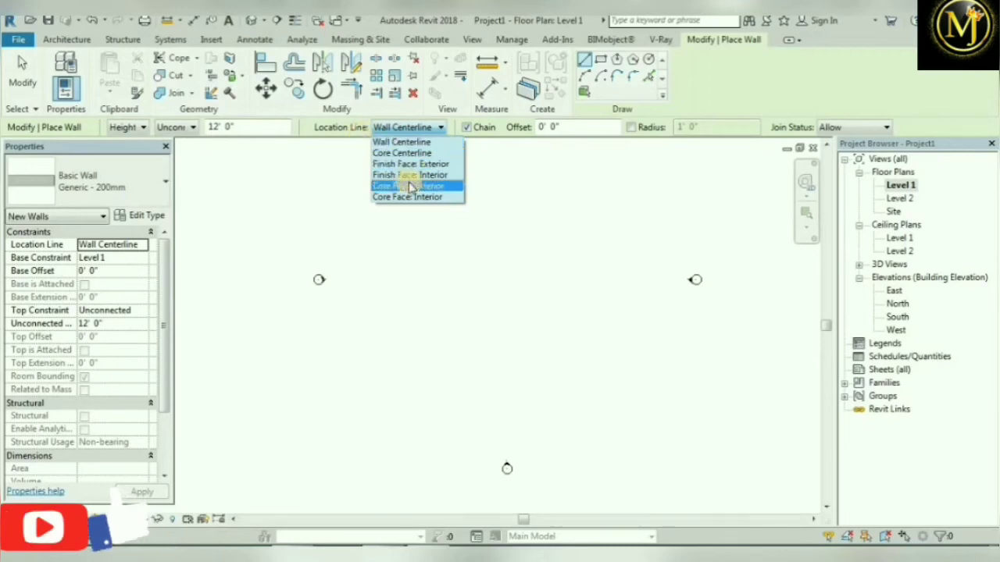
click(424, 130)
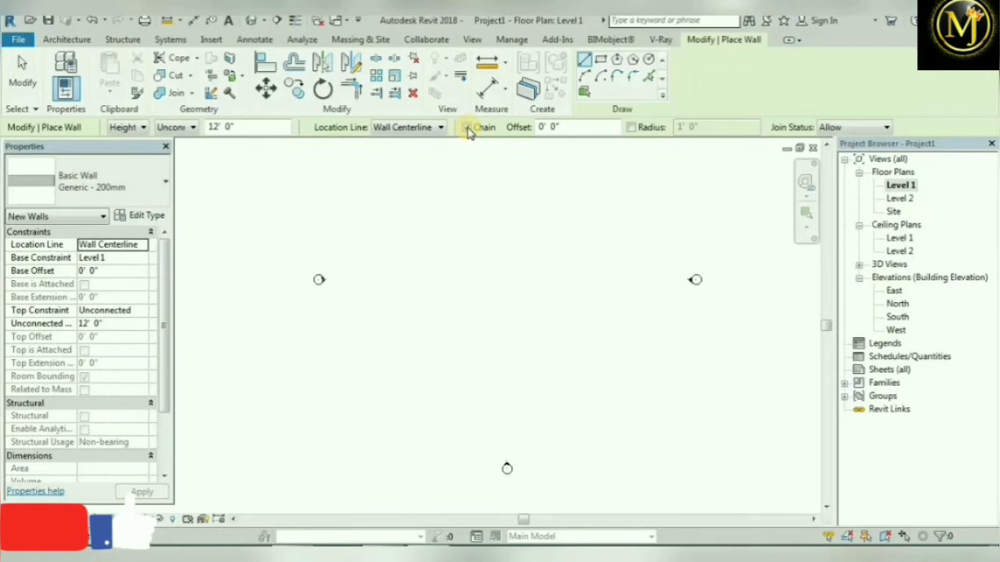
click(468, 128)
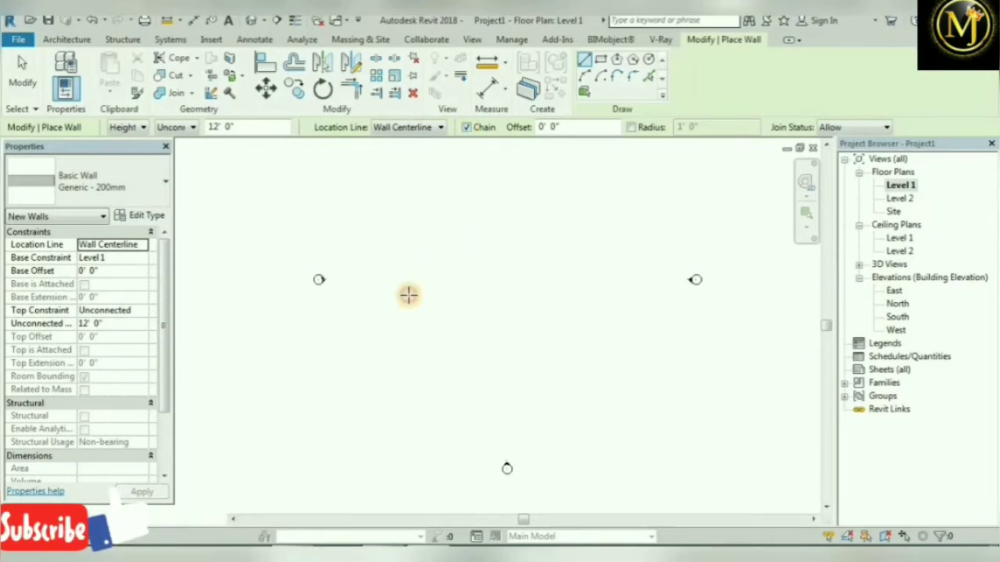
click(408, 293)
Draw a zigzag chain of joined wall segments across the Level 1 plan
scroll(402, 262, up, 1)
scroll(403, 264, up, 2)
click(405, 248)
click(545, 260)
click(545, 323)
click(643, 398)
click(709, 287)
click(620, 288)
click(603, 252)
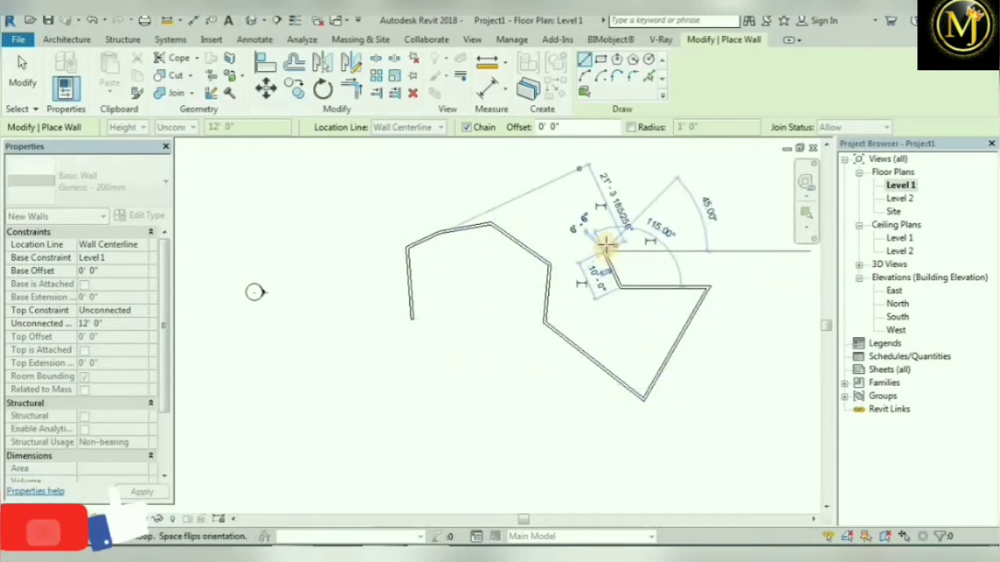
click(22, 74)
Restart the wall tool with Chain turned off
key(w)
key(a)
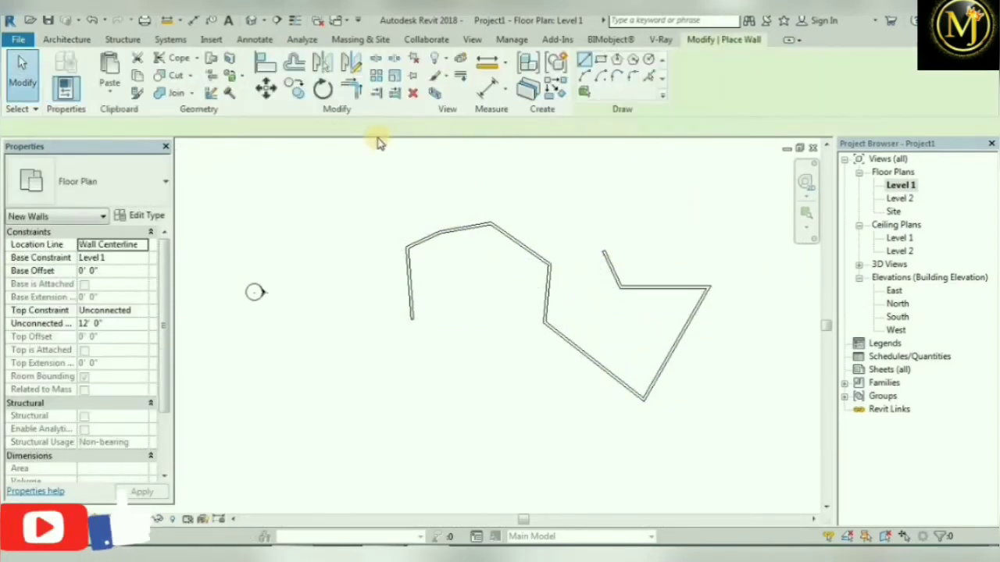
click(465, 129)
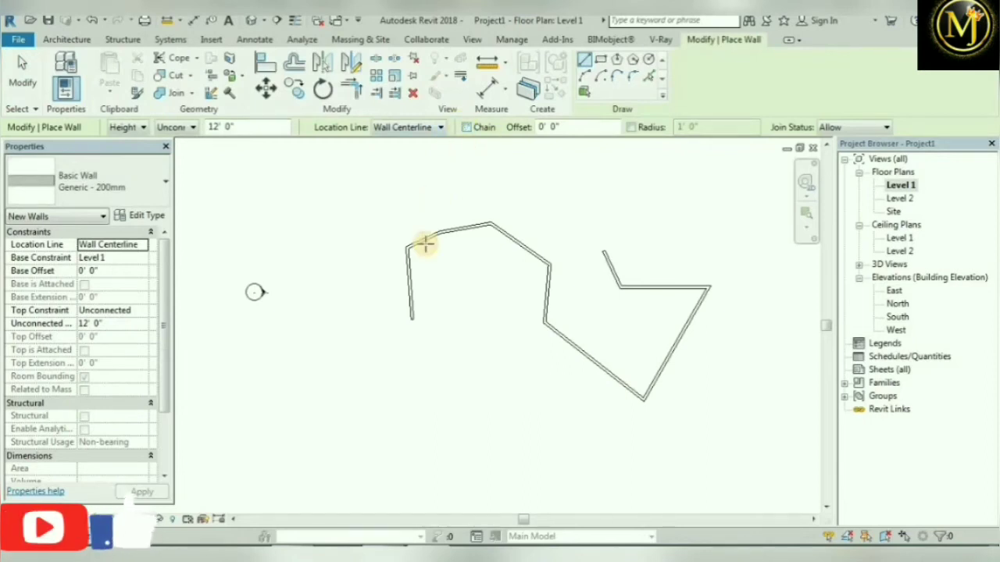
scroll(341, 453, down, 2)
Draw seven separate, unconnected walls scattered across the plan
click(259, 415)
click(304, 338)
click(450, 344)
click(363, 364)
click(486, 429)
click(532, 409)
click(592, 453)
click(692, 385)
click(720, 319)
click(755, 369)
click(737, 406)
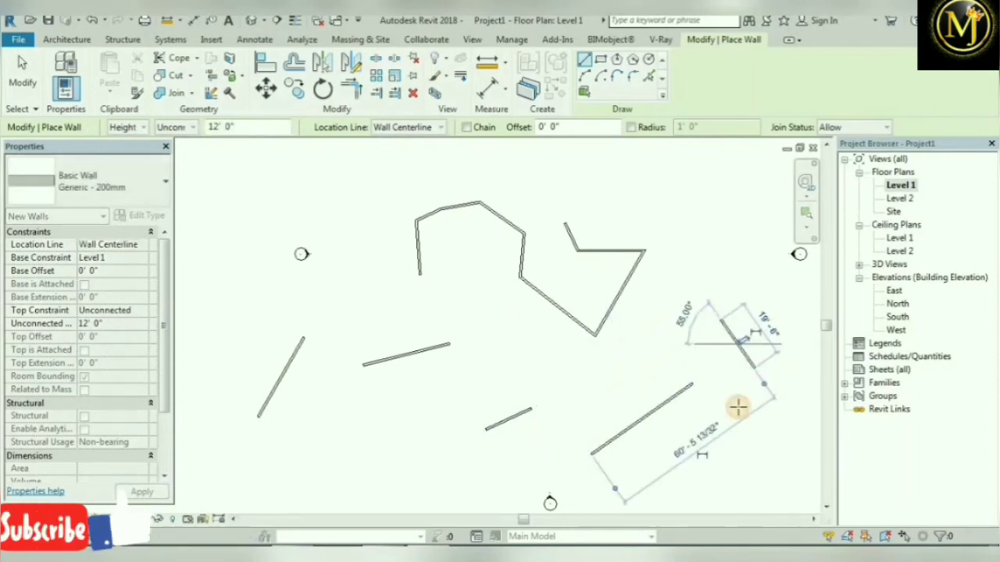
click(749, 454)
click(712, 466)
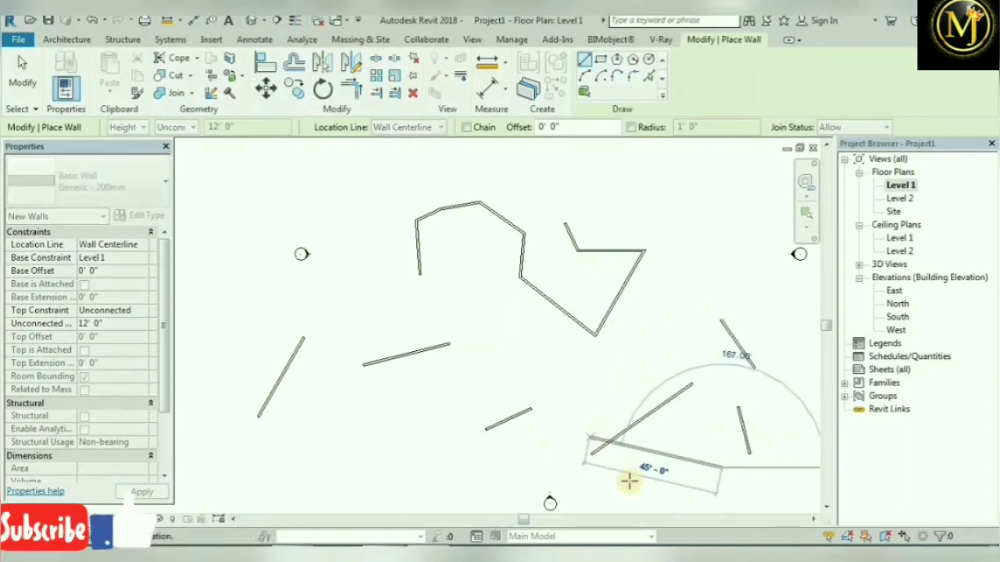
click(639, 482)
Turn Chain back on and draw one short vertical wall in empty space
middle_drag(663, 414, 491, 346)
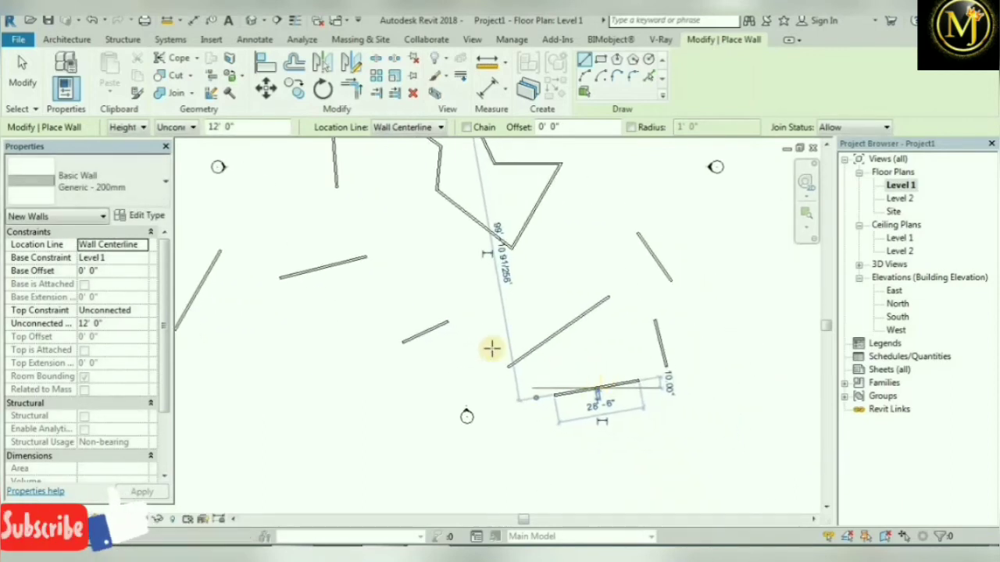
scroll(492, 346, down, 2)
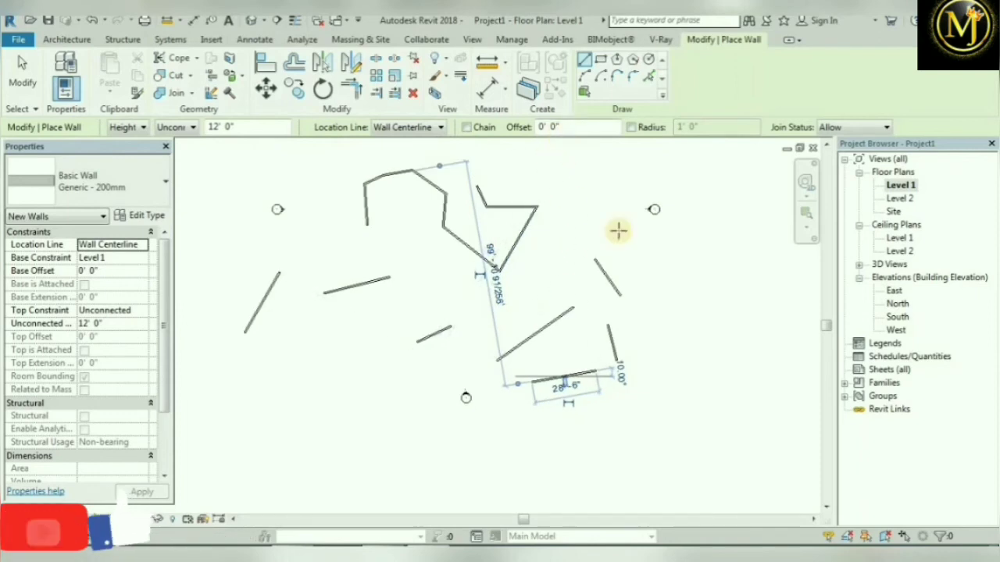
middle_drag(620, 319, 261, 359)
click(466, 128)
click(471, 359)
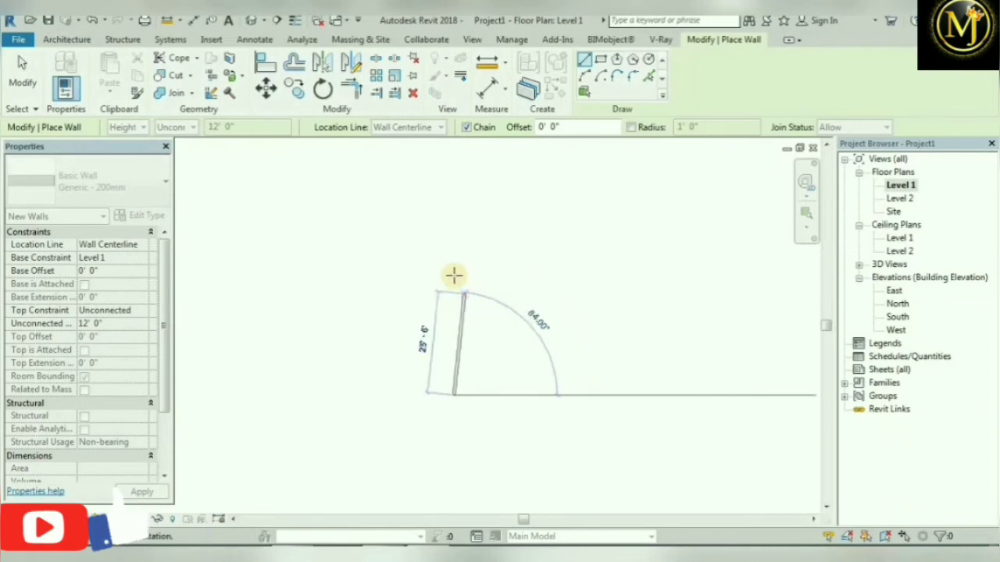
click(453, 275)
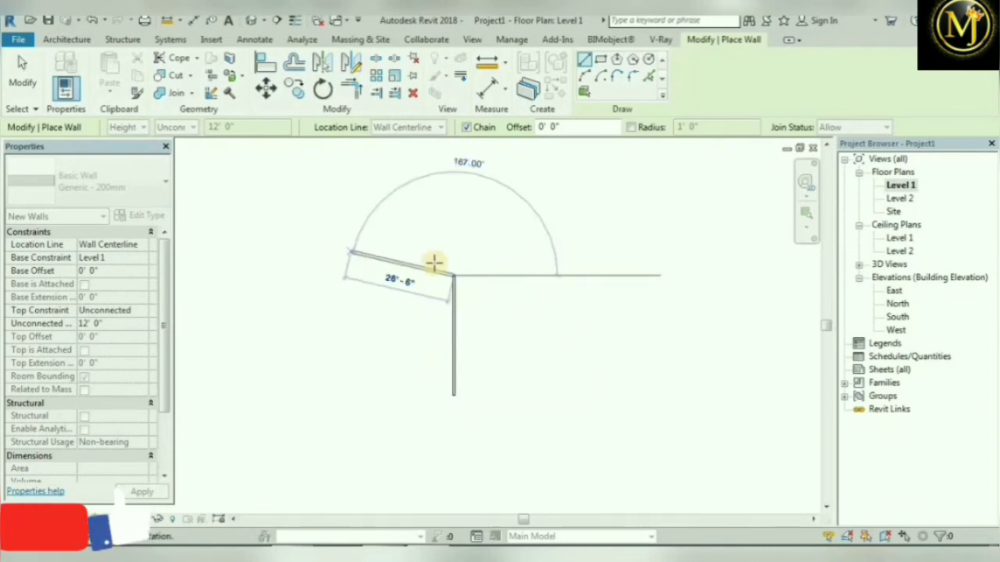
click(23, 76)
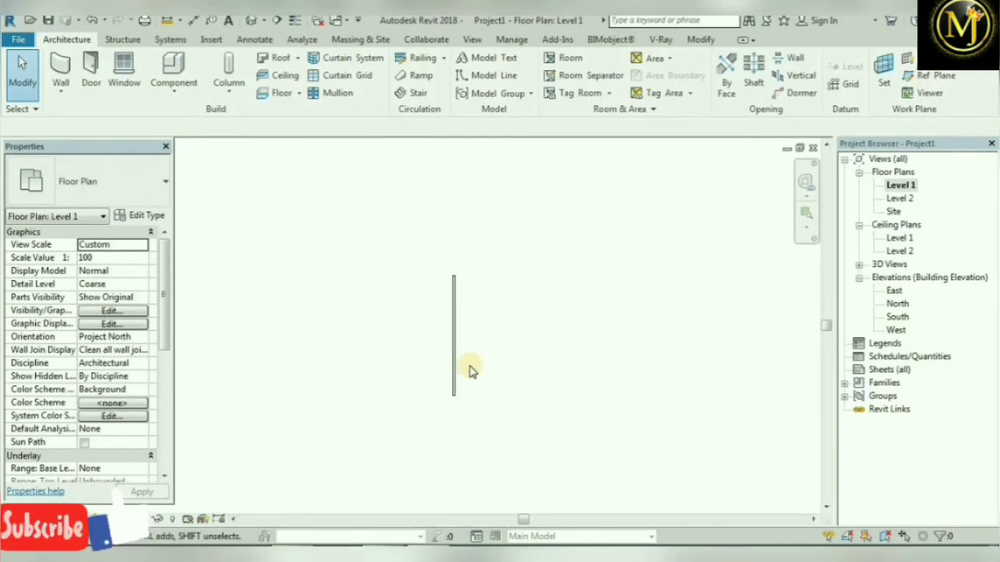
Restart the wall tool in Pick Lines mode with an offset of 10'
click(65, 69)
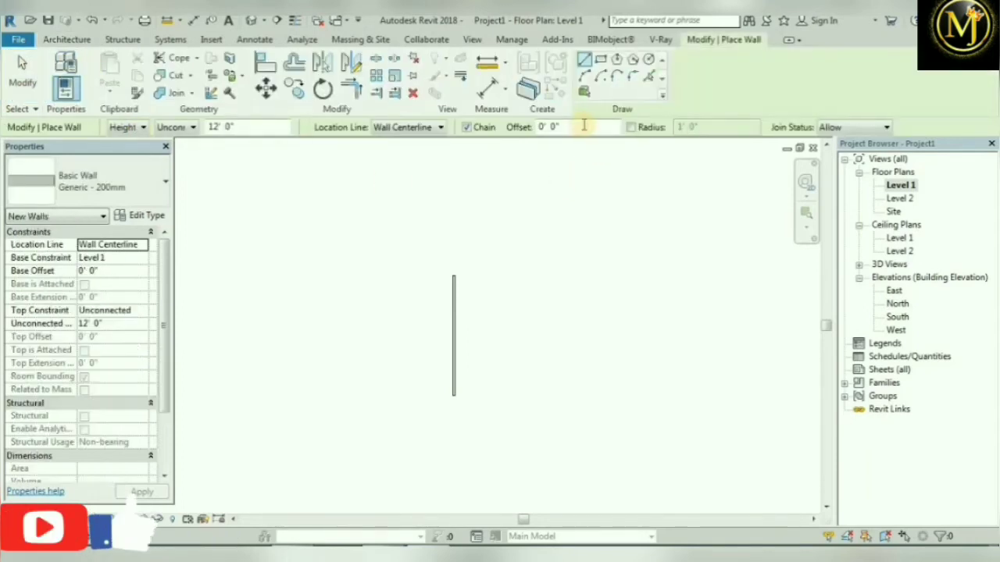
click(549, 127)
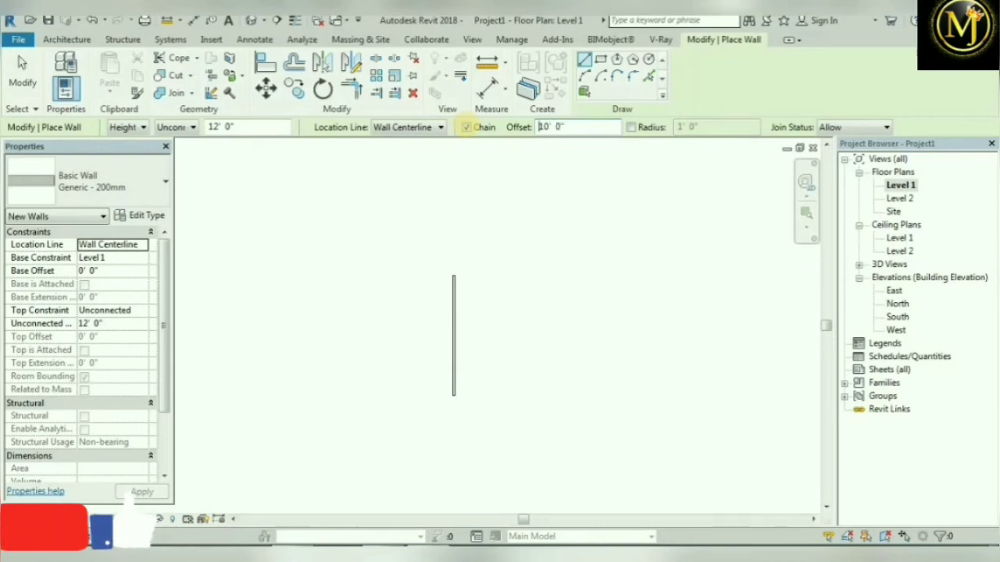
double_click(548, 127)
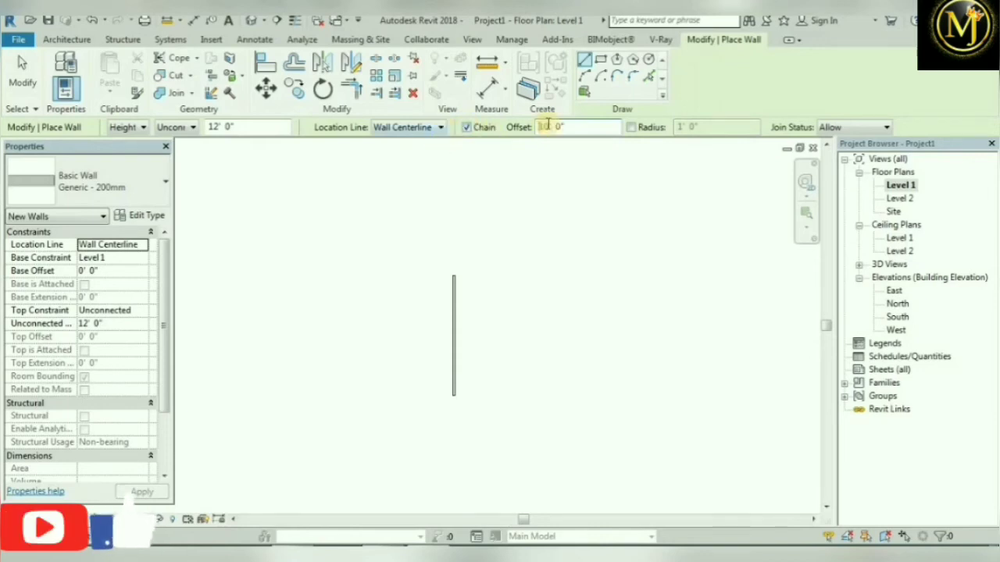
click(646, 81)
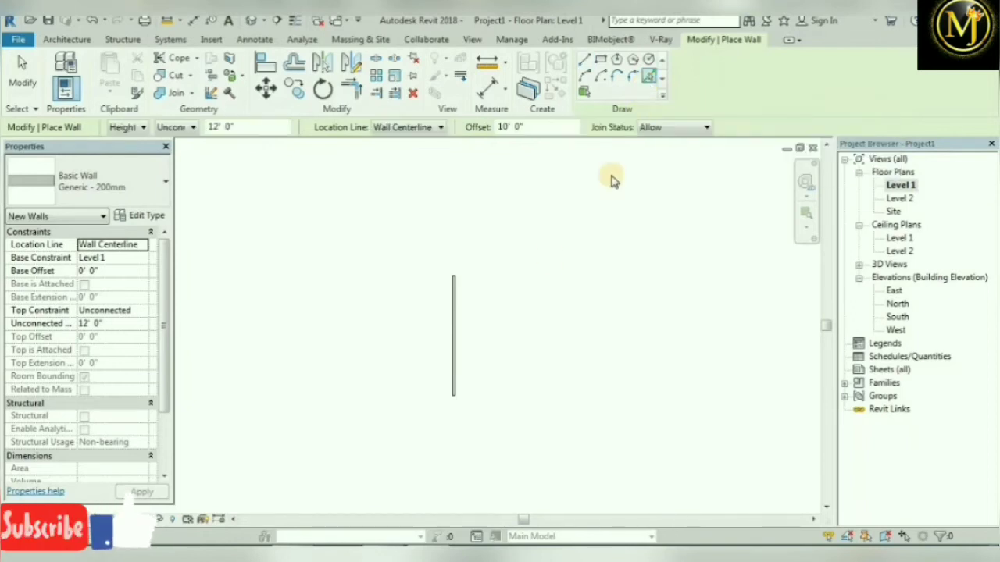
Place four parallel walls at 10' spacing, leaving wall joins set to Allow
click(457, 338)
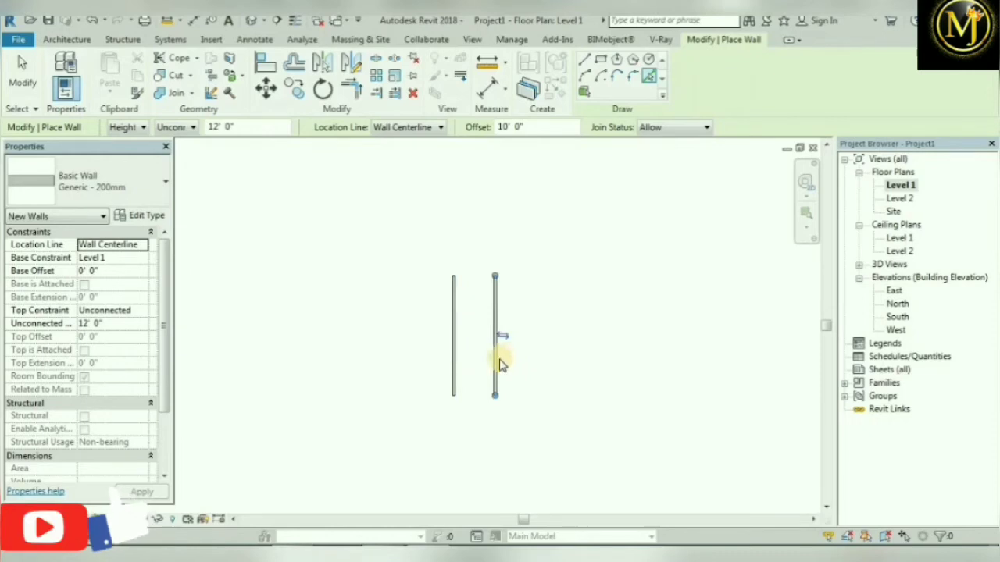
click(496, 361)
click(538, 360)
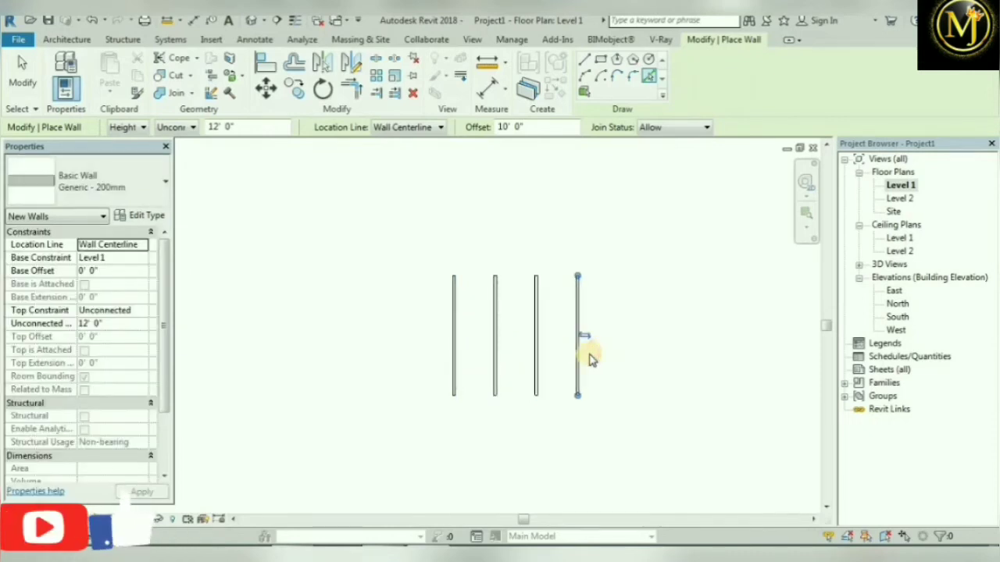
click(582, 363)
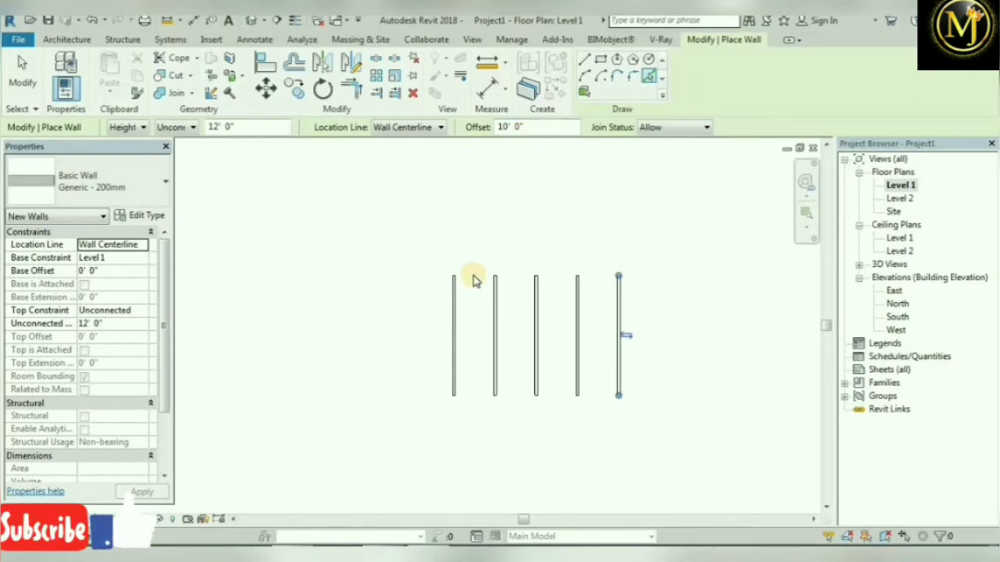
click(654, 129)
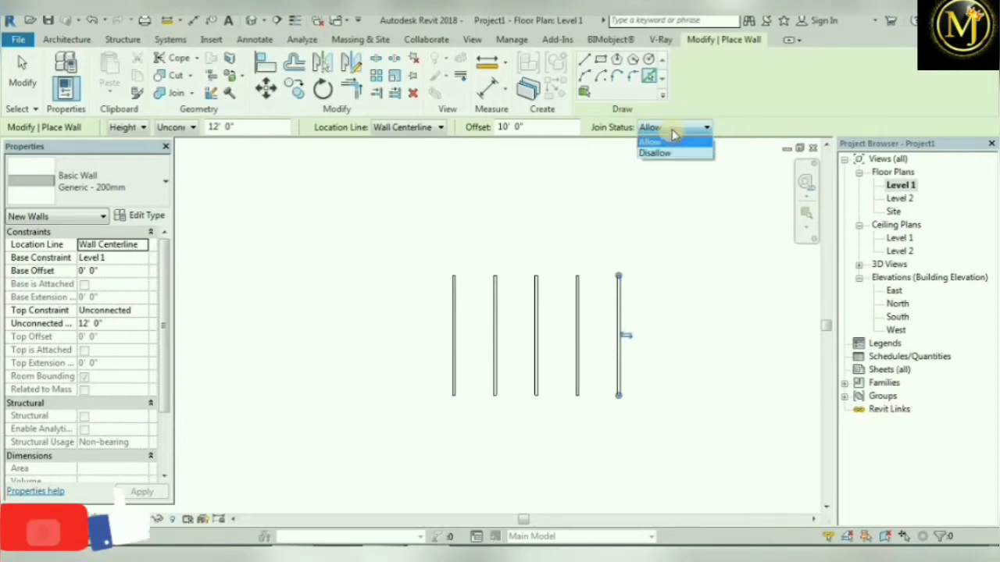
click(672, 132)
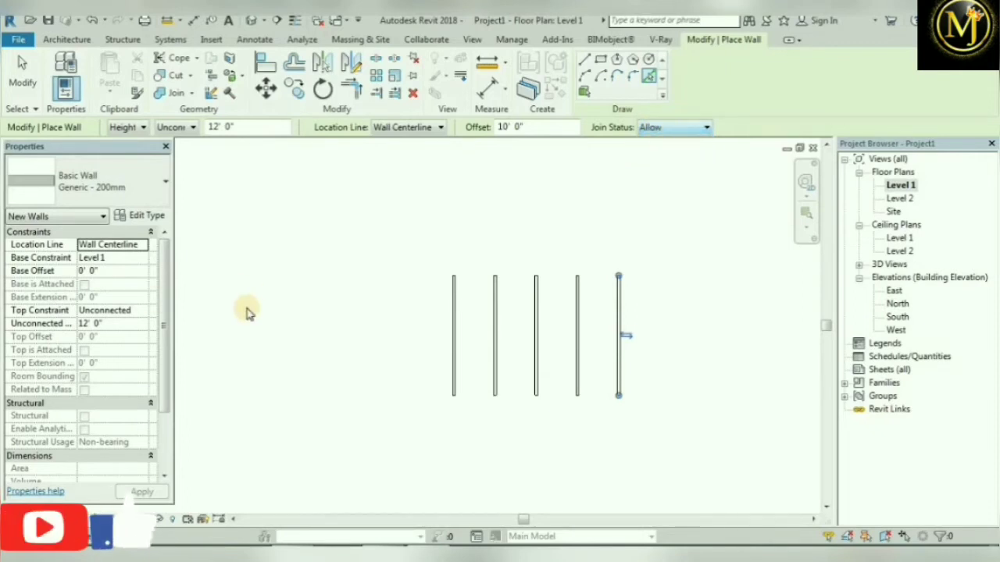
click(20, 78)
Draw the first L-shaped wall corner on Level 1: a vertical wall, then a horizontal one
click(63, 70)
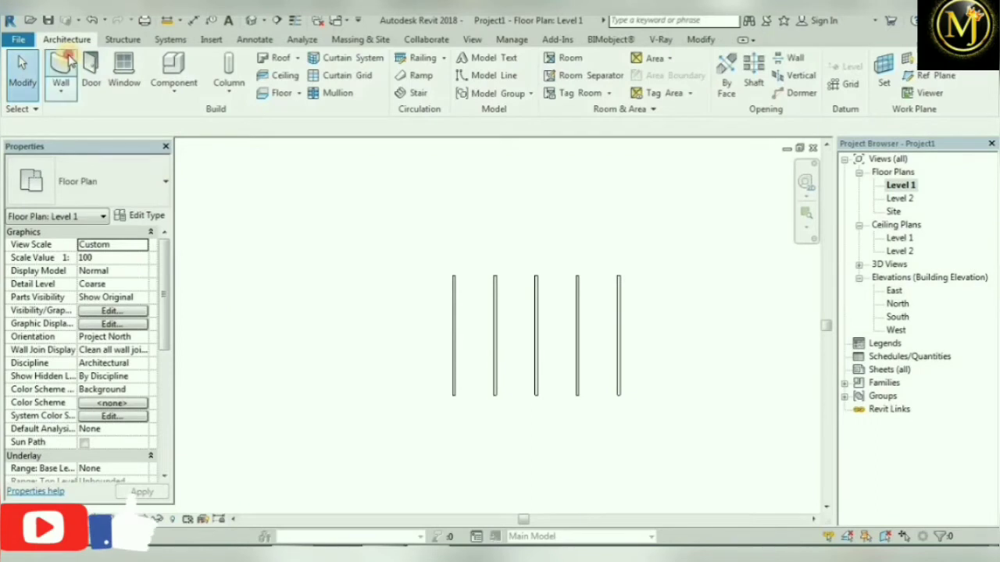
click(250, 295)
click(246, 229)
scroll(247, 228, up, 3)
click(347, 225)
key(Escape)
key(Escape)
scroll(305, 274, up, 2)
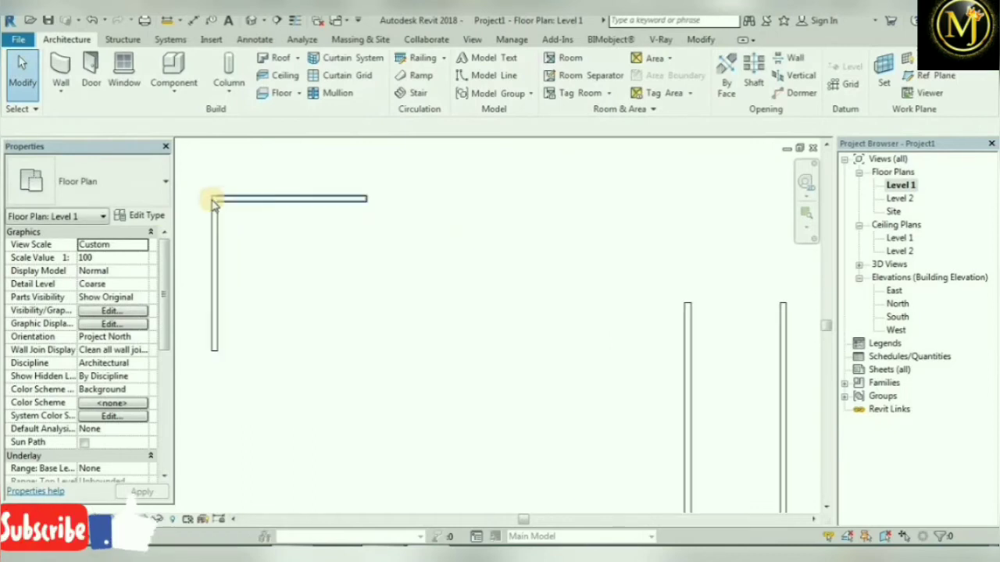
scroll(212, 200, up, 2)
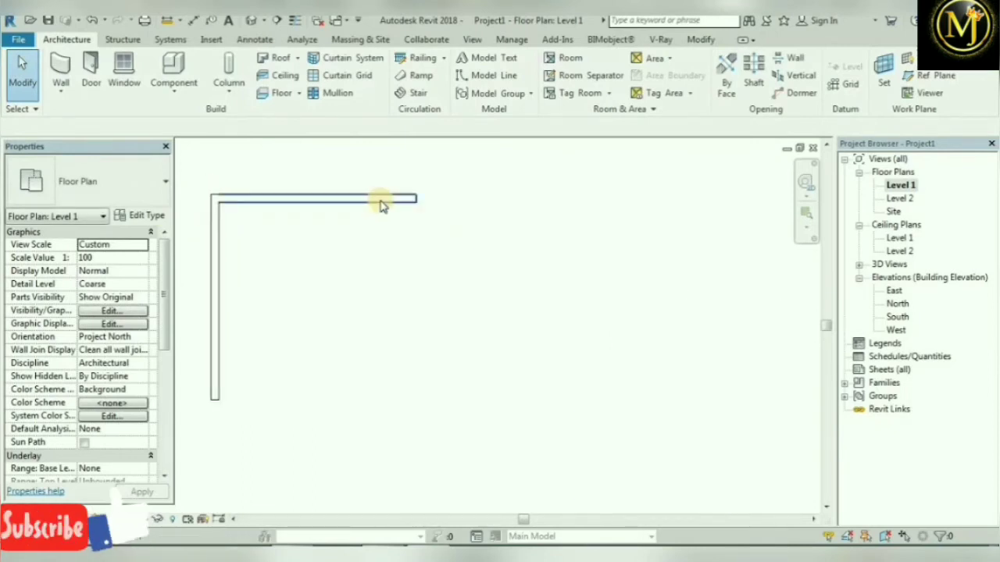
scroll(390, 200, down, 2)
Set Join Status to Disallow and draw a second L-shaped corner of unjoined walls
click(62, 63)
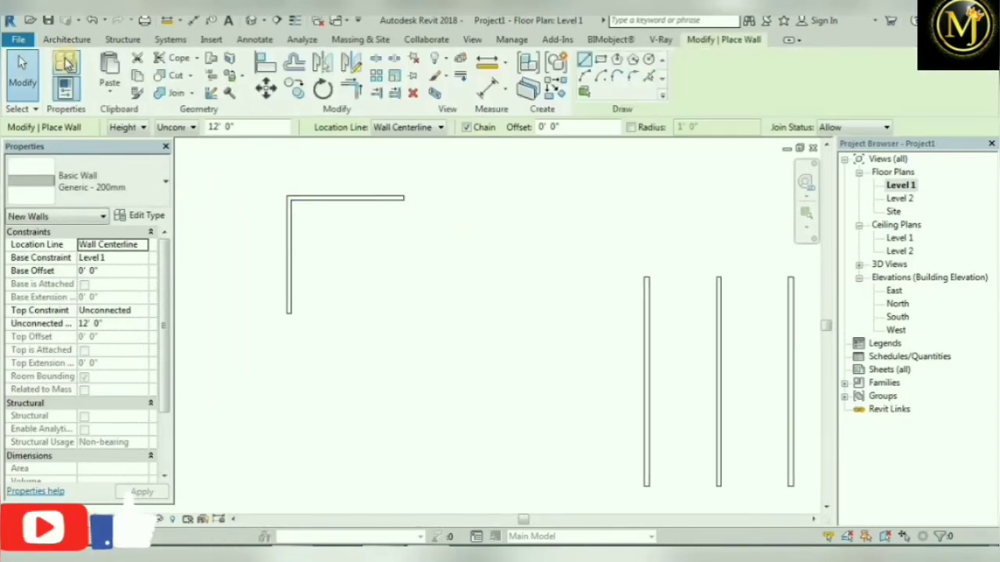
click(848, 126)
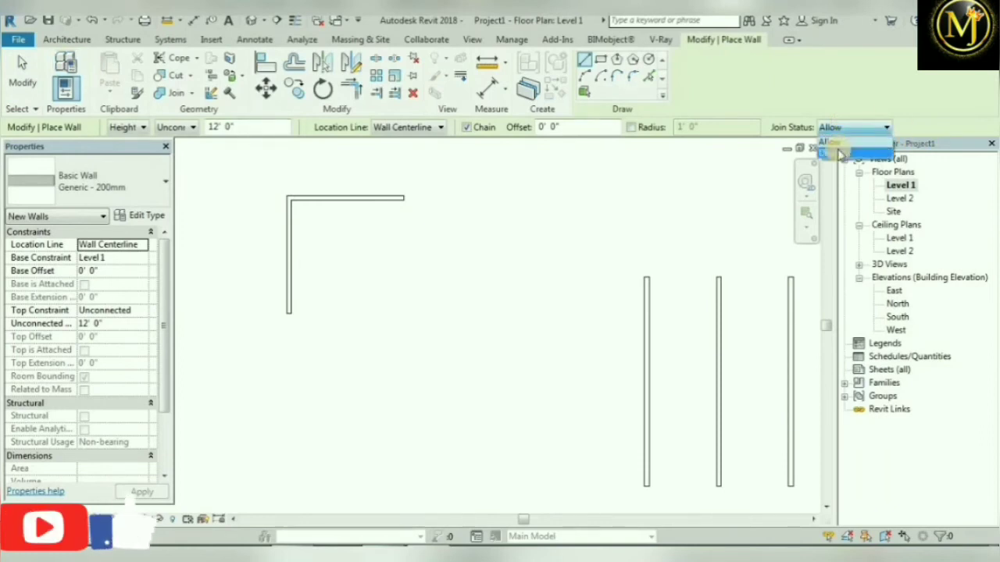
click(839, 154)
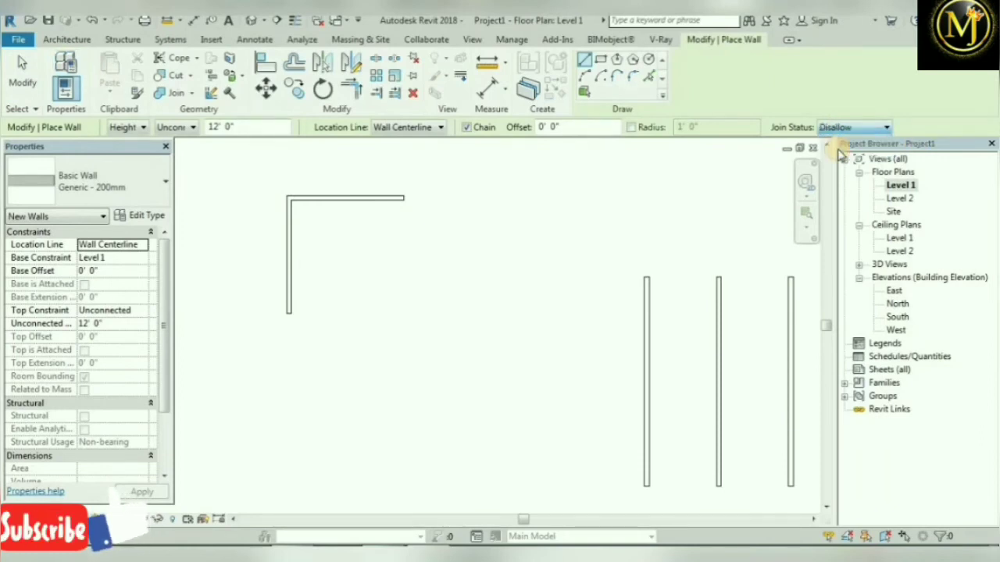
click(380, 474)
click(379, 366)
click(495, 366)
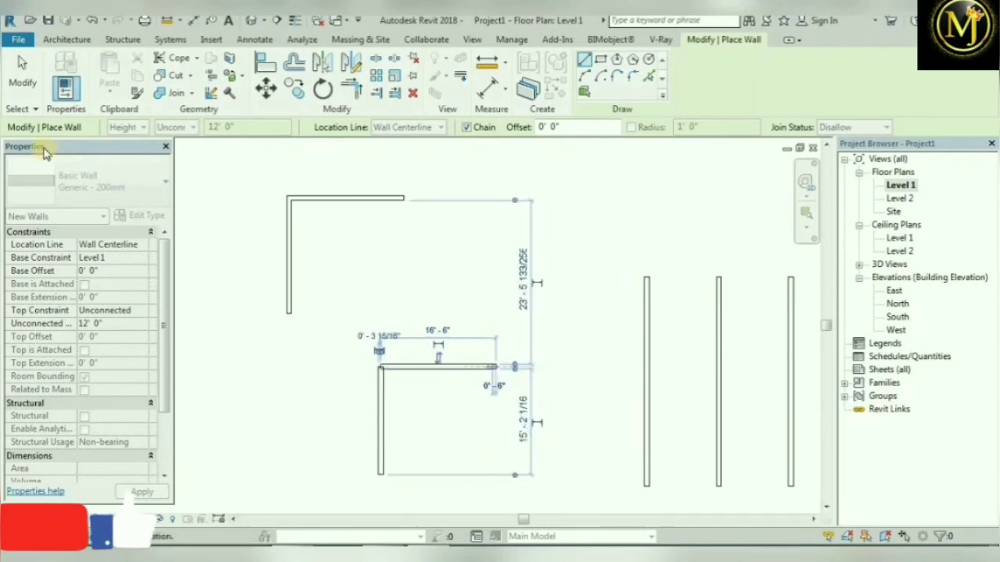
click(24, 76)
Select the new horizontal wall to check its unjoined corner, then recentre the plan
scroll(407, 367, up, 2)
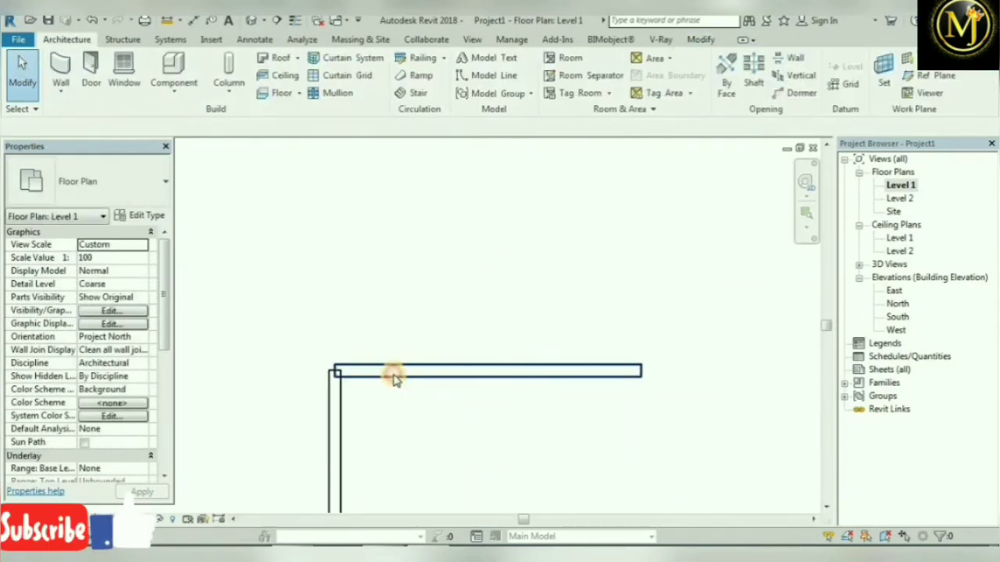
click(394, 373)
key(Escape)
scroll(380, 386, up, 4)
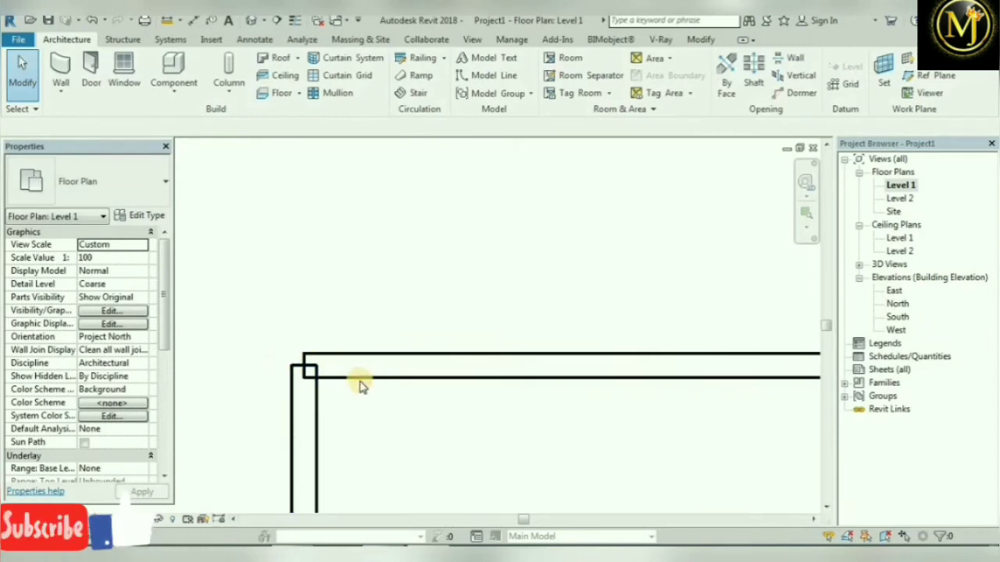
scroll(367, 385, down, 3)
scroll(375, 383, down, 3)
scroll(394, 317, up, 1)
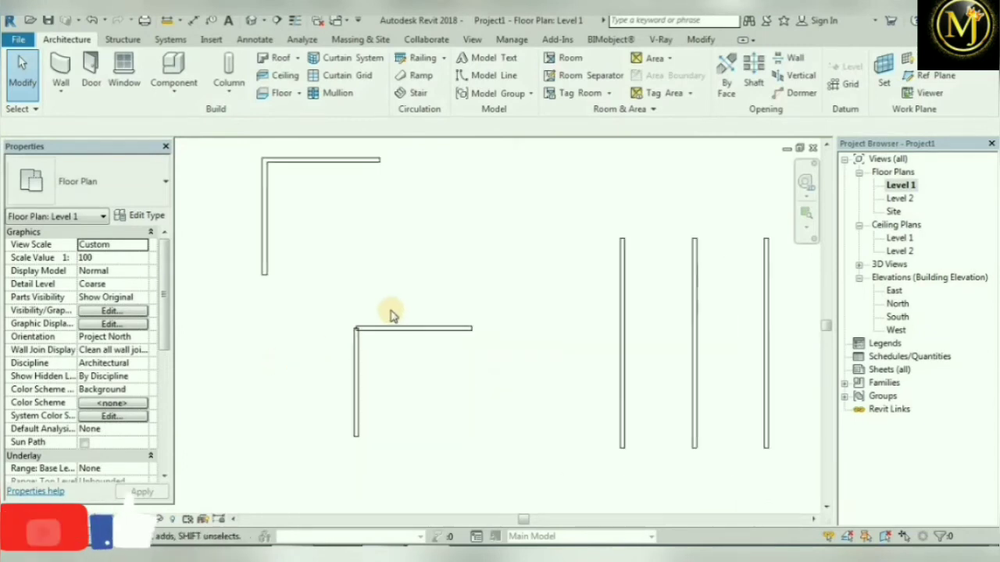
middle_drag(390, 312, 372, 359)
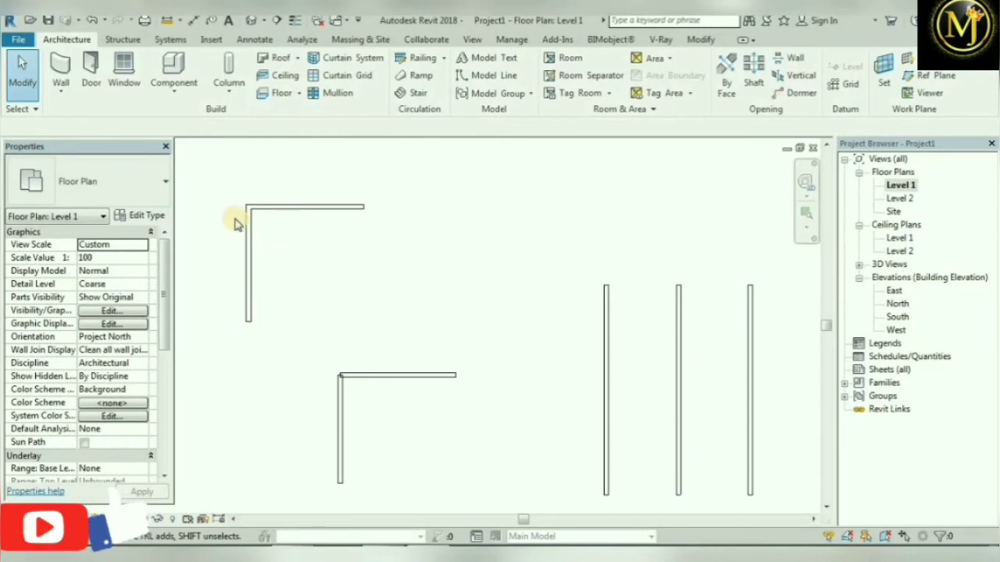
scroll(374, 417, up, 4)
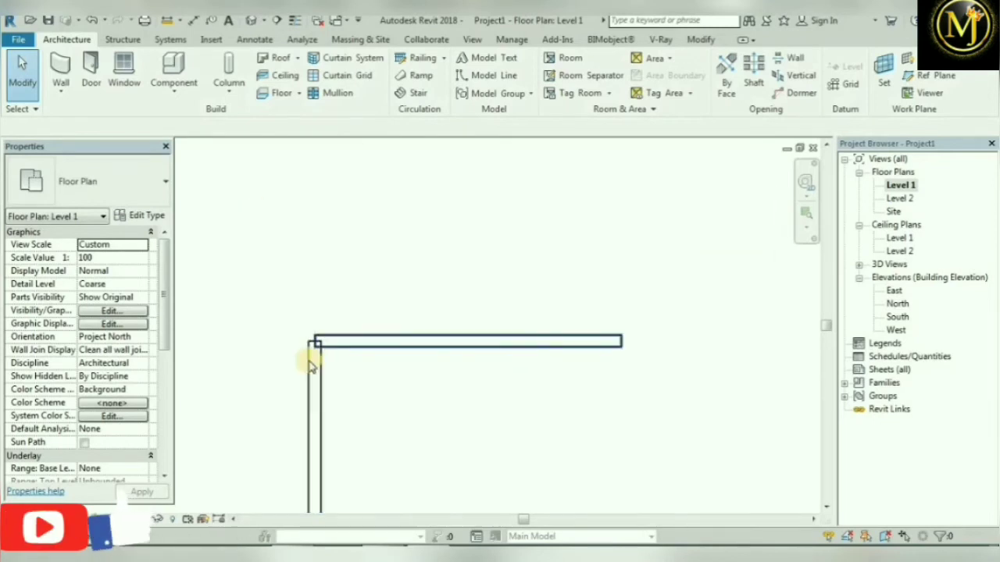
scroll(370, 362, down, 4)
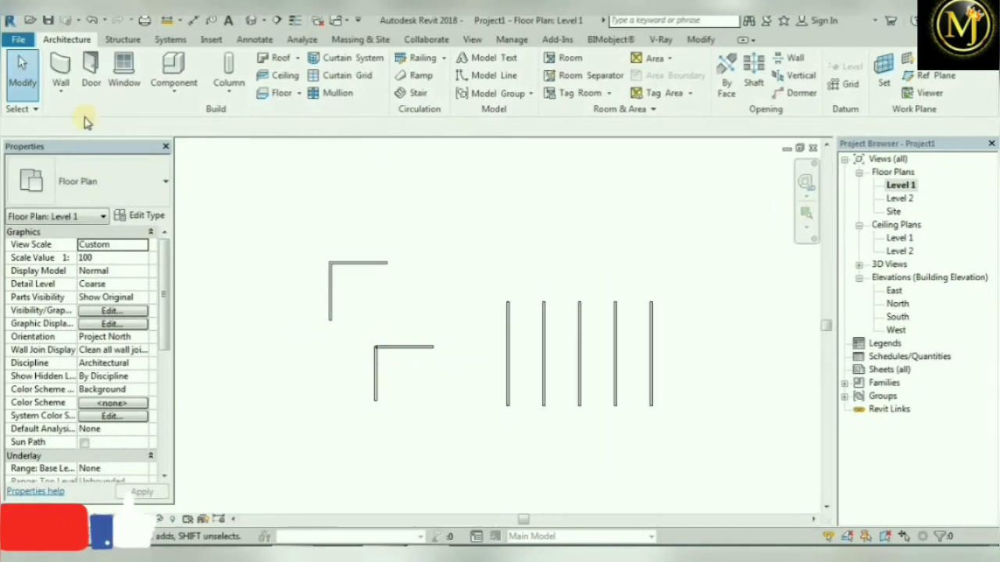
Draw a third unjoined corner in empty space, then window-select all eleven walls
click(65, 72)
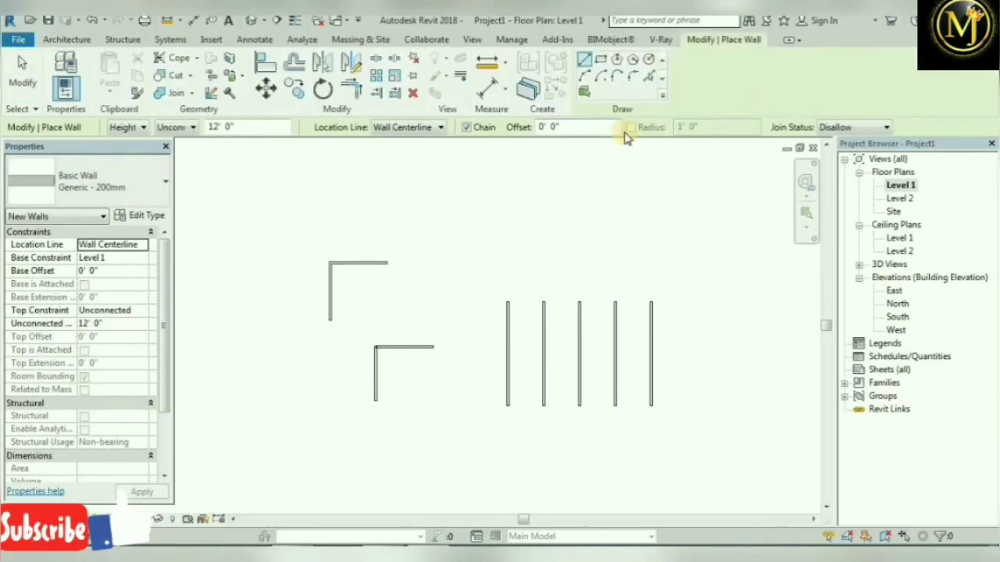
middle_drag(627, 219, 446, 308)
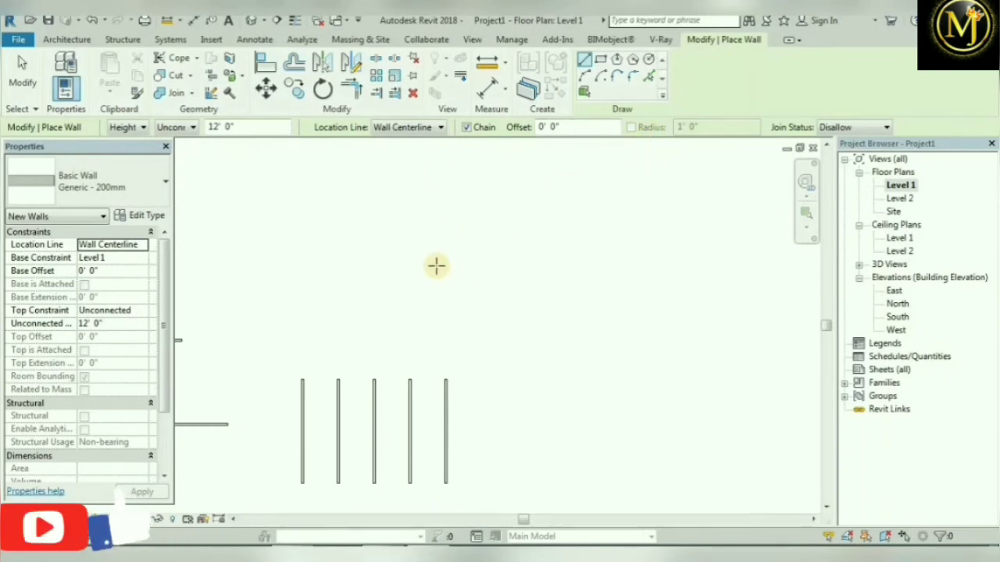
click(455, 309)
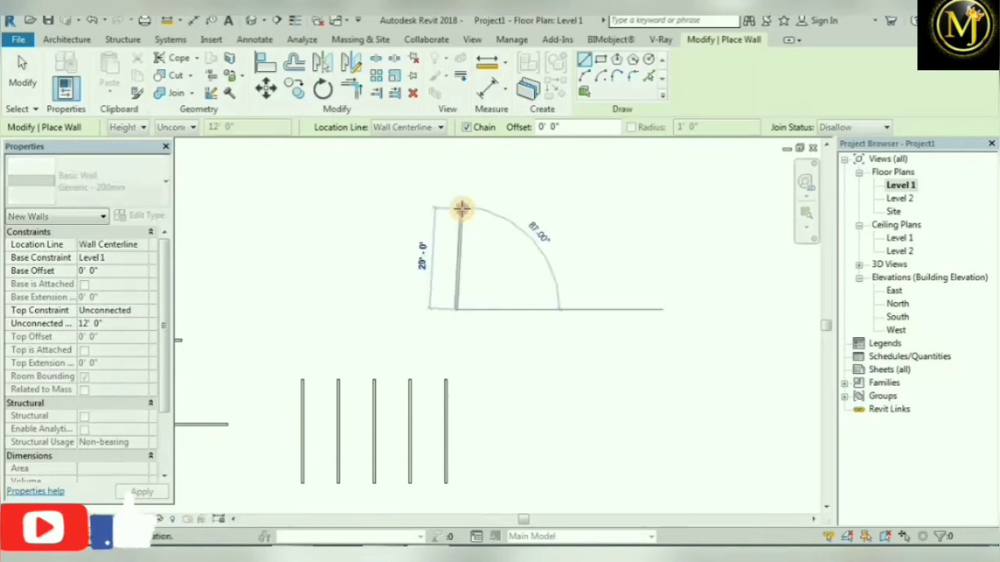
click(462, 209)
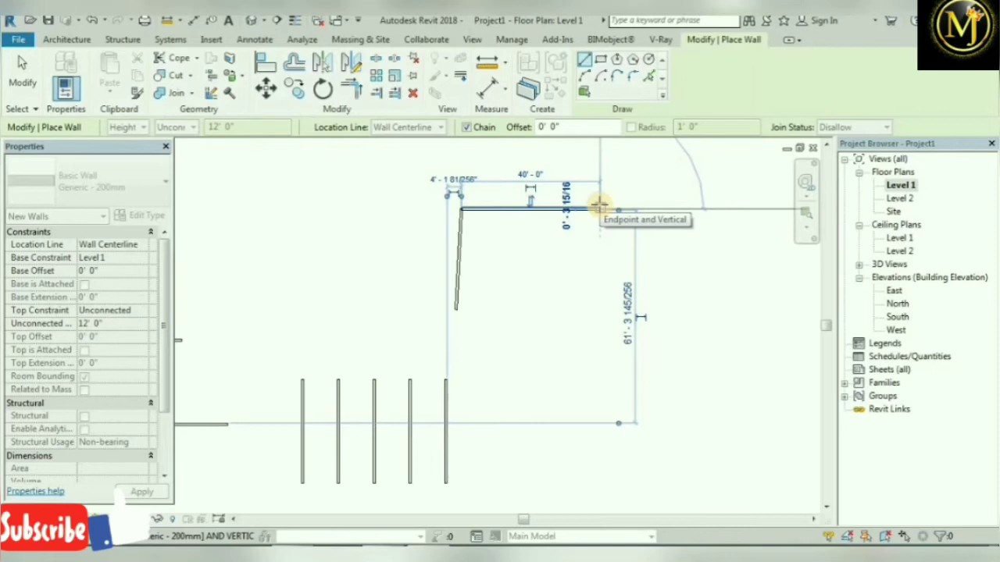
click(599, 207)
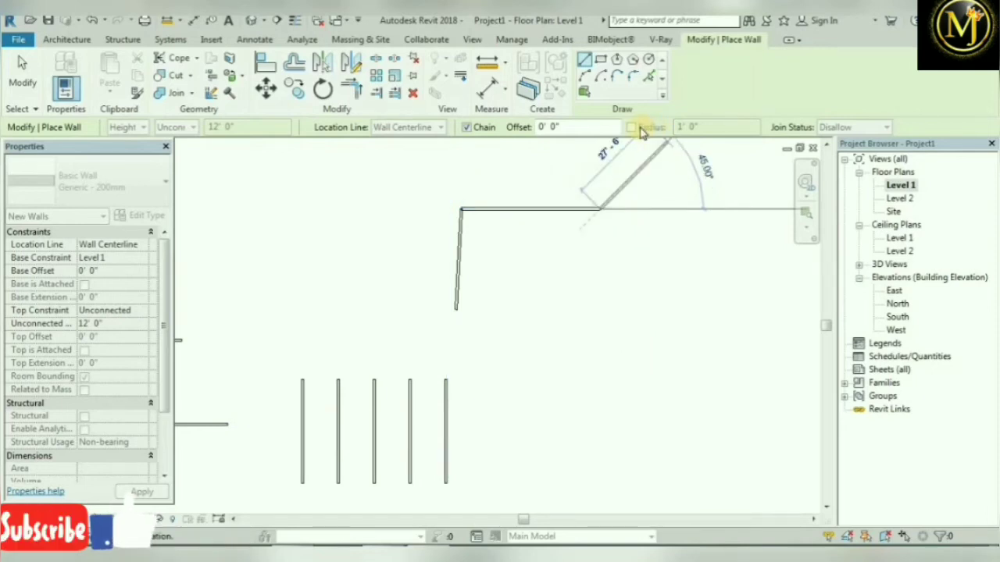
click(17, 98)
scroll(566, 347, down, 3)
drag(570, 446, 305, 253)
Deselect the walls and set new walls to Allow joins with a 1' 0" corner radius
click(304, 253)
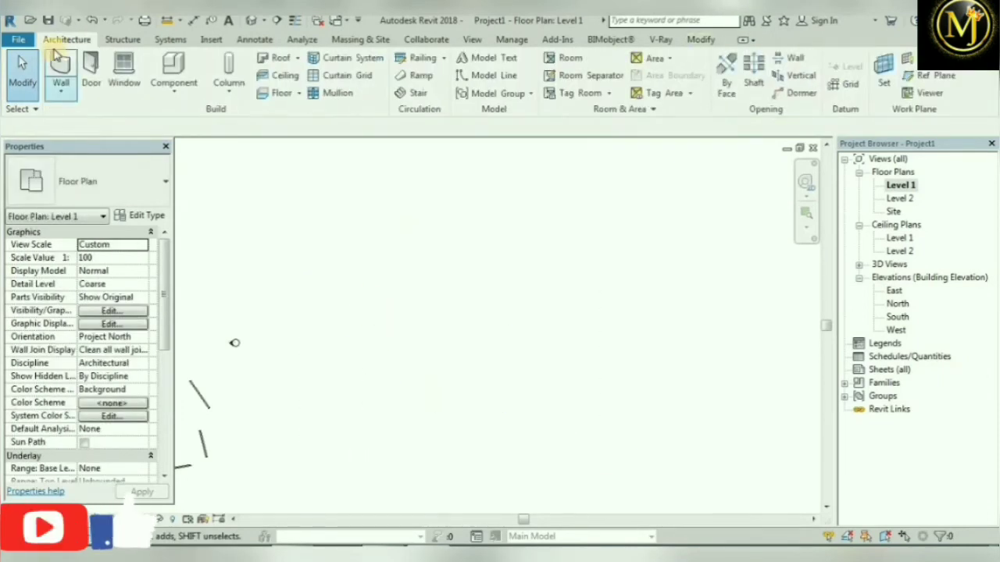
click(60, 75)
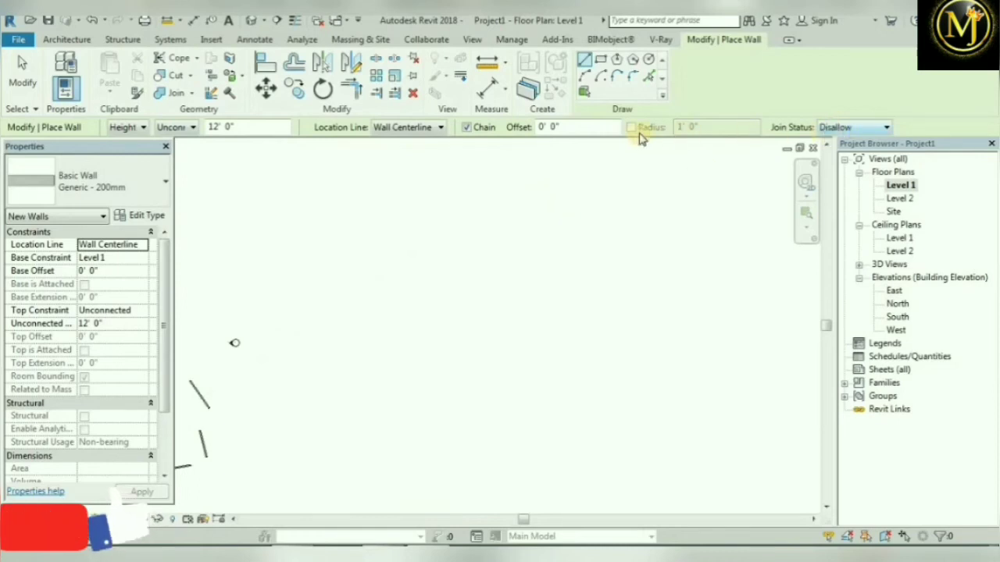
click(833, 127)
click(844, 143)
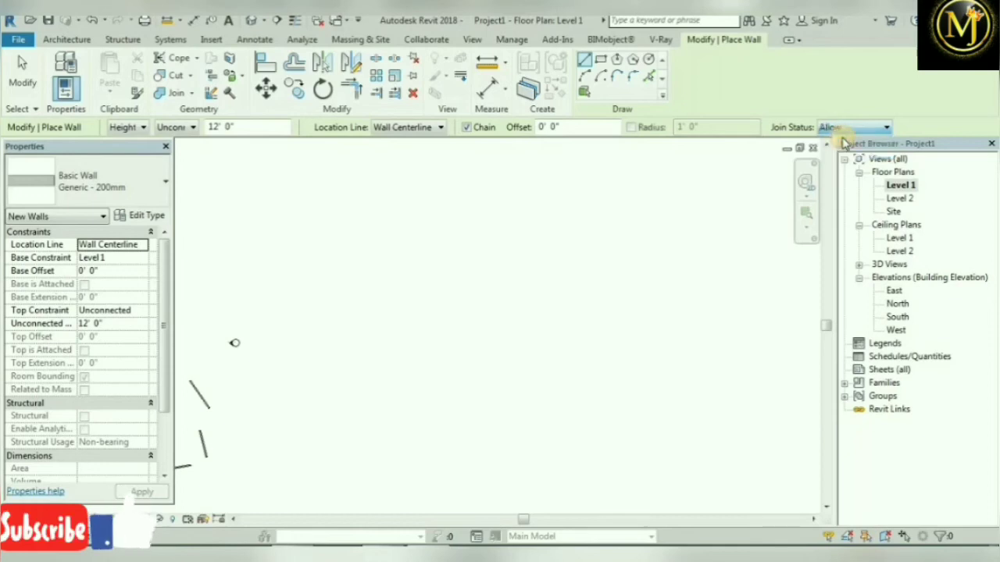
click(631, 128)
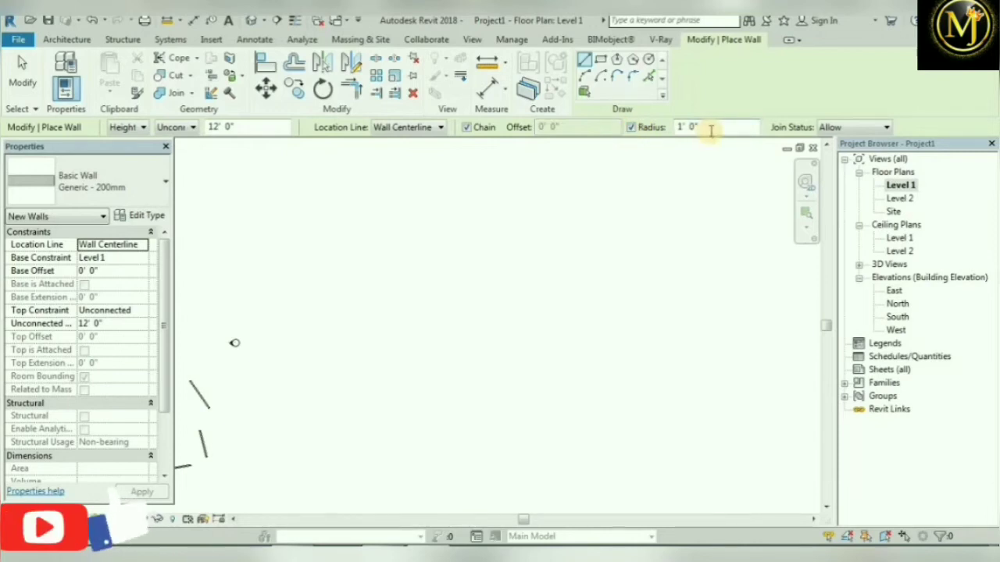
key(Escape)
Draw the rounded wall chain: up, 44' 0" across, a short drop, a slope, then downward
click(457, 343)
click(457, 268)
click(613, 270)
click(613, 303)
click(694, 339)
click(670, 423)
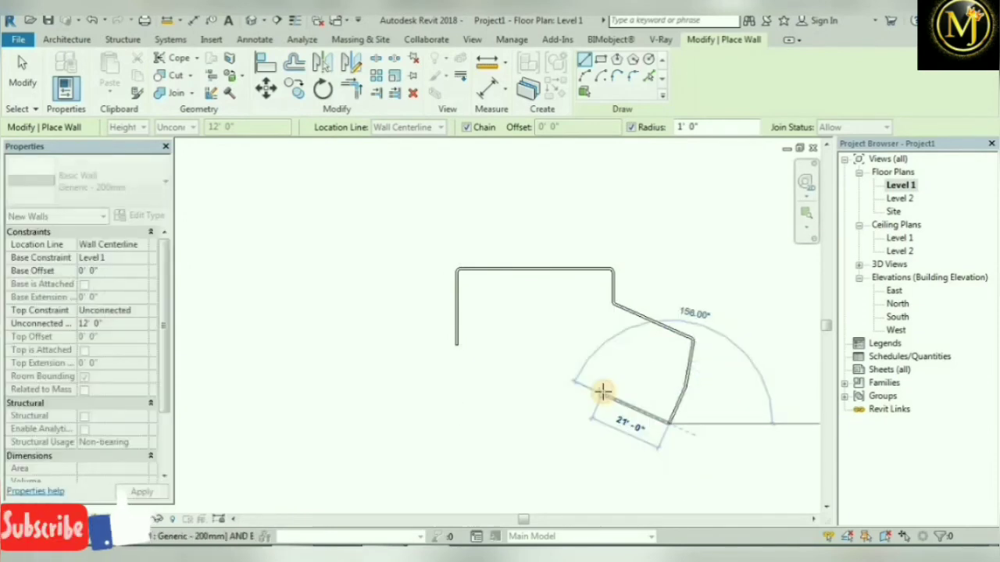
key(Escape)
key(Escape)
scroll(426, 258, up, 1)
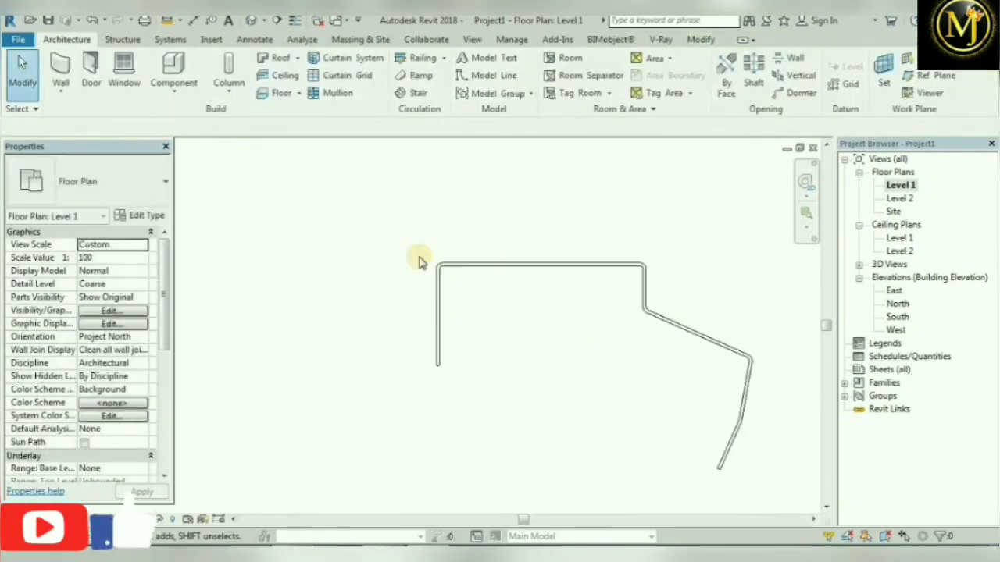
scroll(418, 261, up, 2)
scroll(406, 245, down, 2)
scroll(475, 250, up, 2)
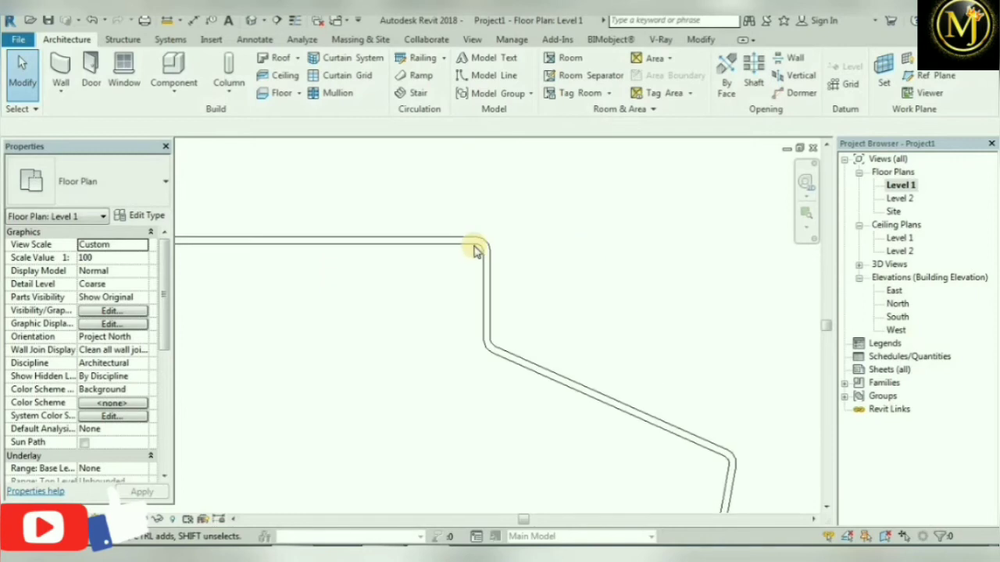
scroll(475, 250, up, 1)
scroll(480, 247, down, 1)
scroll(482, 245, down, 2)
middle_drag(603, 292, 318, 327)
With Radius set to 5' 0", draw a hooked wall run: up, across, diagonally down, then curving right
click(60, 69)
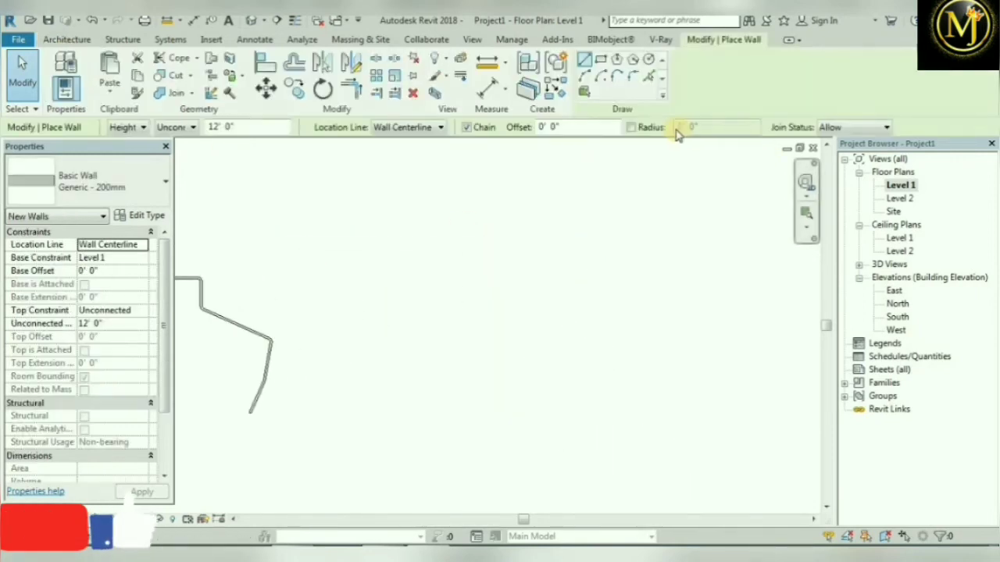
click(632, 127)
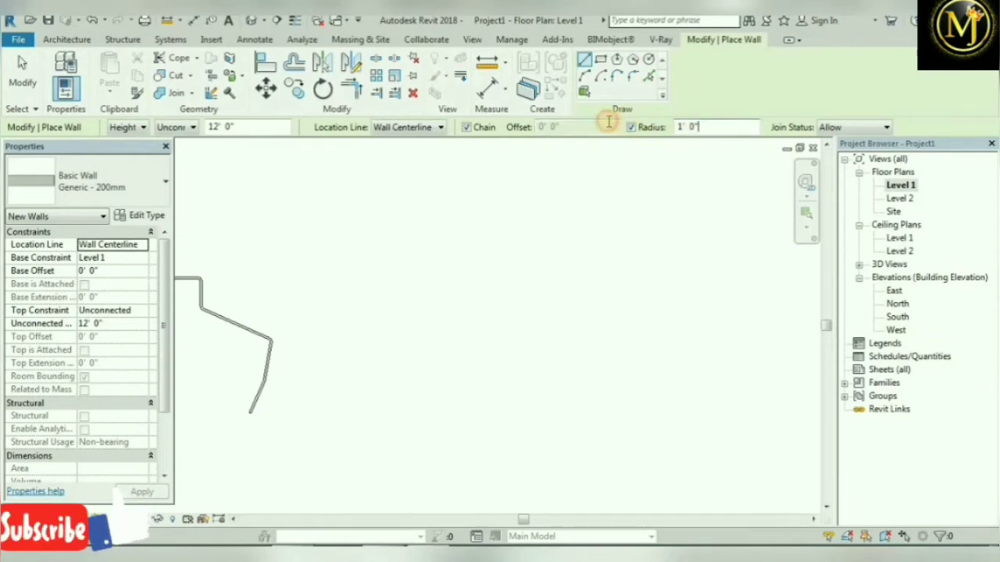
click(480, 387)
click(478, 306)
click(564, 306)
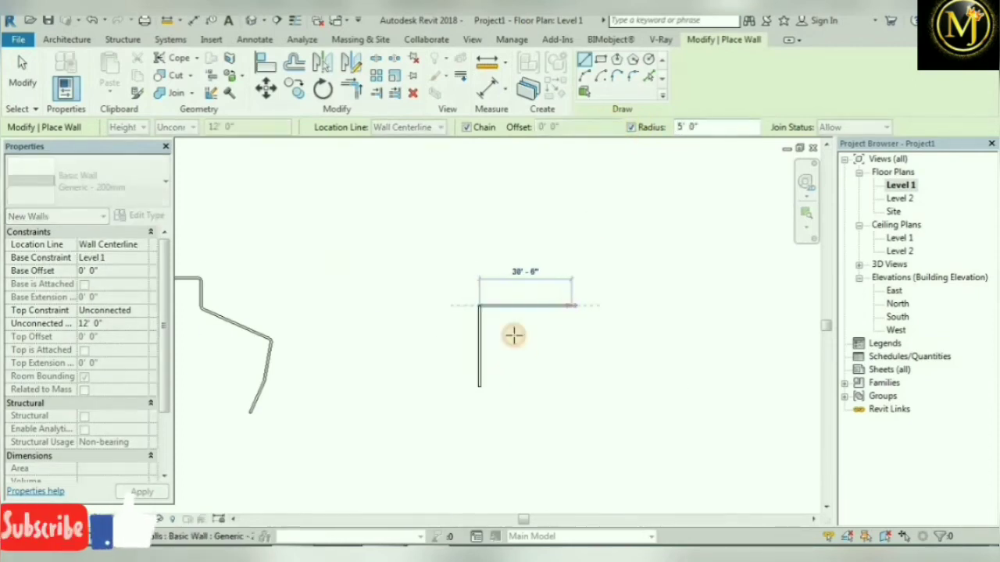
scroll(536, 332, up, 5)
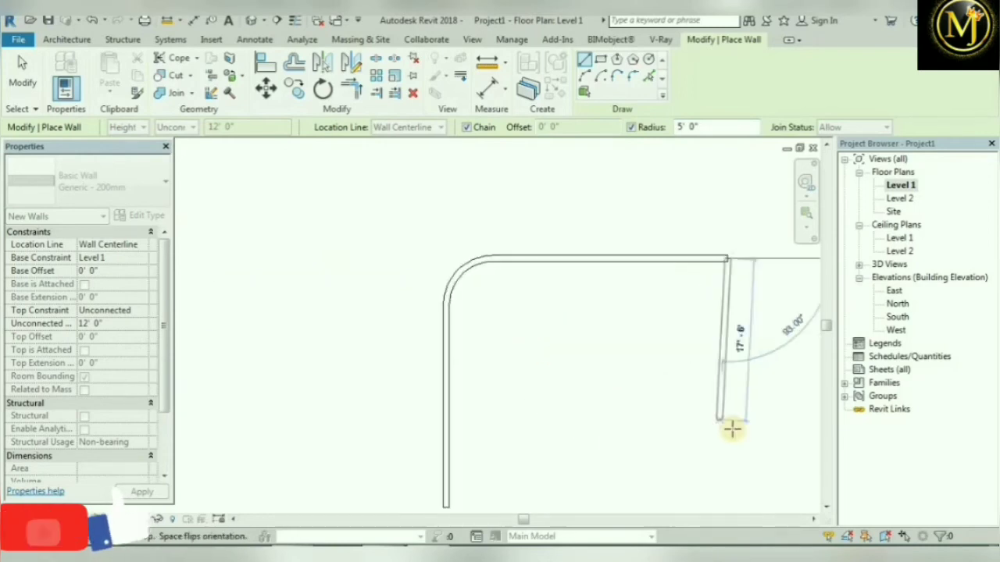
click(632, 431)
click(777, 436)
click(22, 78)
scroll(461, 291, down, 3)
click(60, 72)
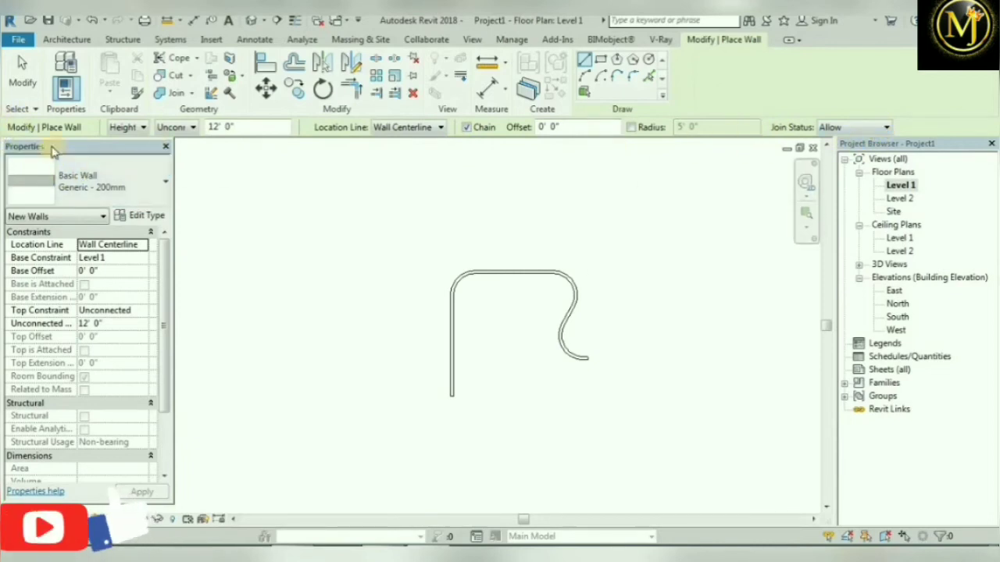
Scroll through the whole wall type list in Properties and reselect Generic - 200mm
click(97, 192)
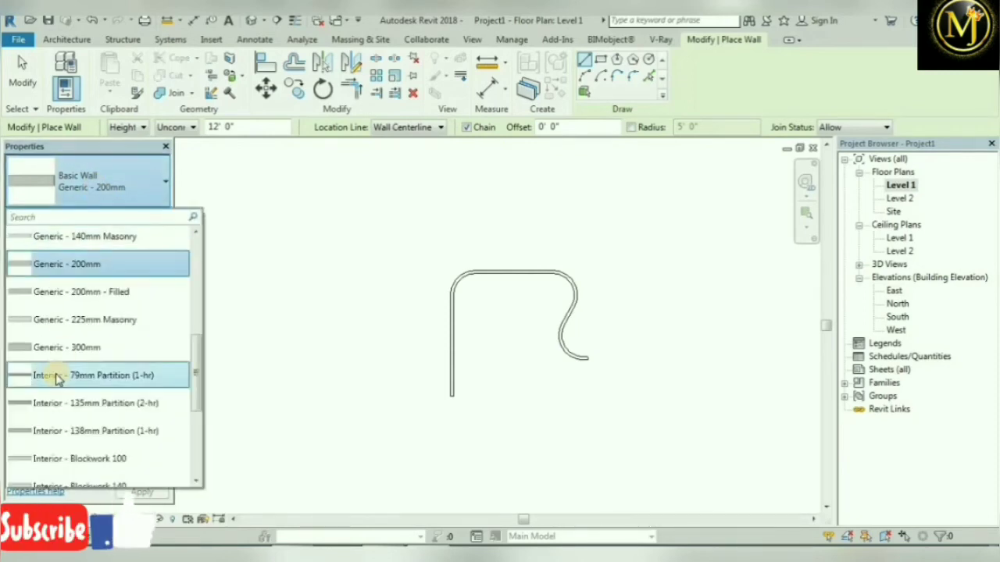
scroll(56, 377, up, 1)
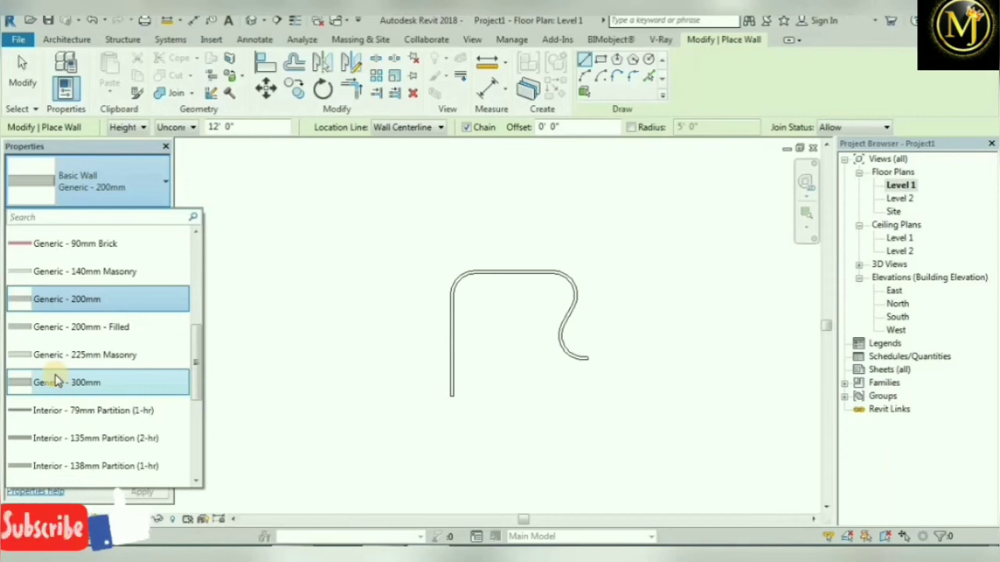
scroll(54, 378, up, 5)
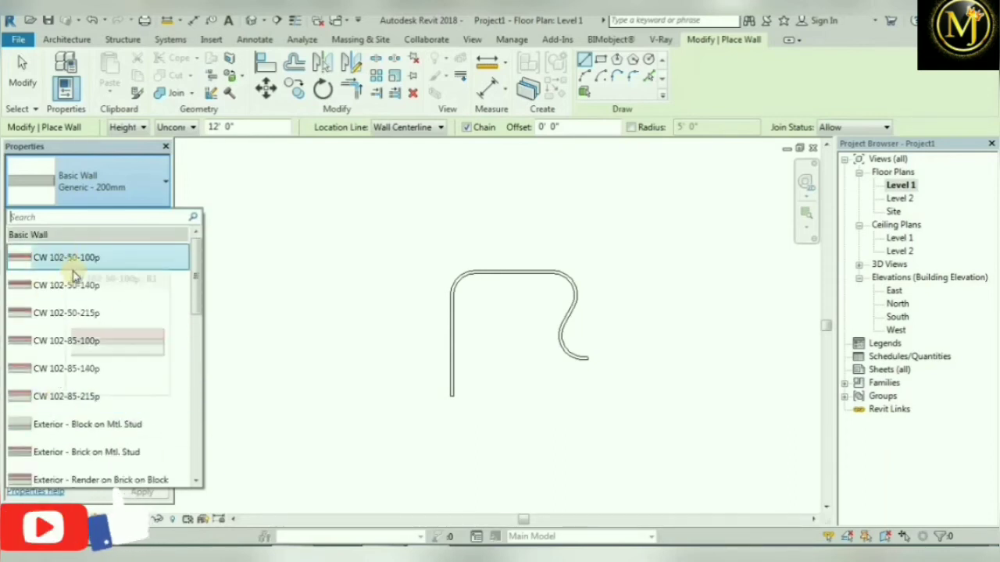
scroll(127, 390, down, 8)
scroll(127, 391, down, 3)
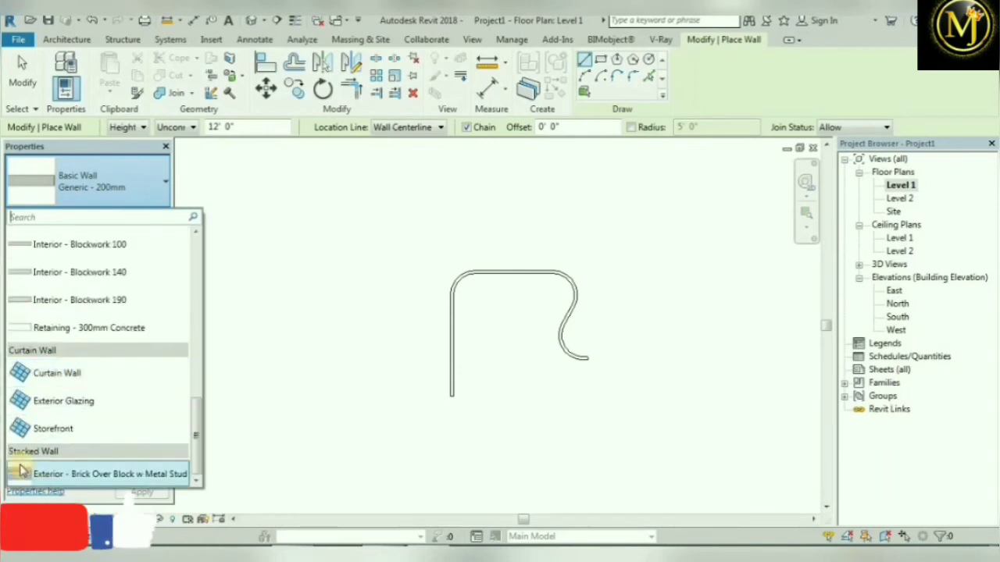
scroll(127, 369, up, 12)
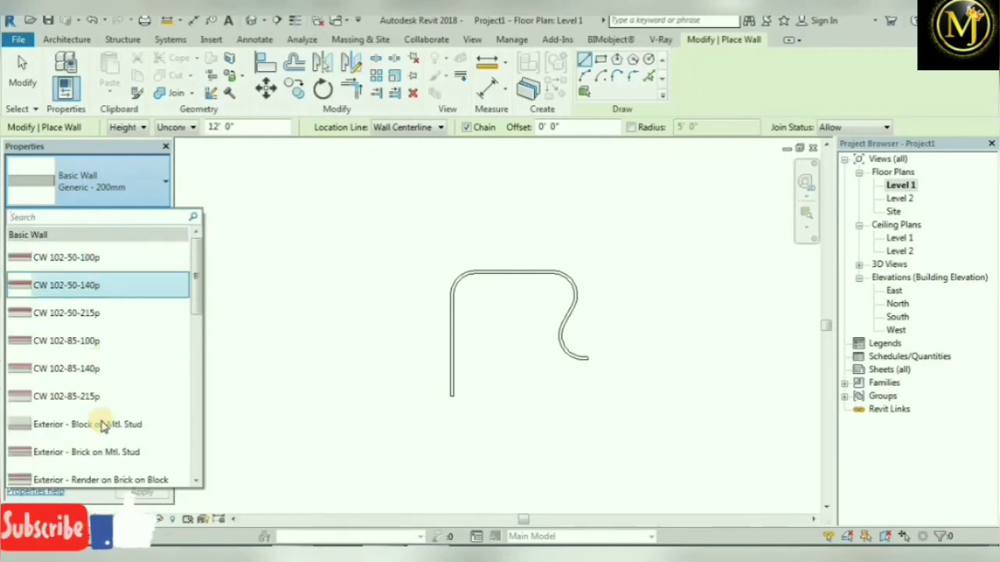
scroll(102, 429, down, 1)
scroll(107, 383, down, 1)
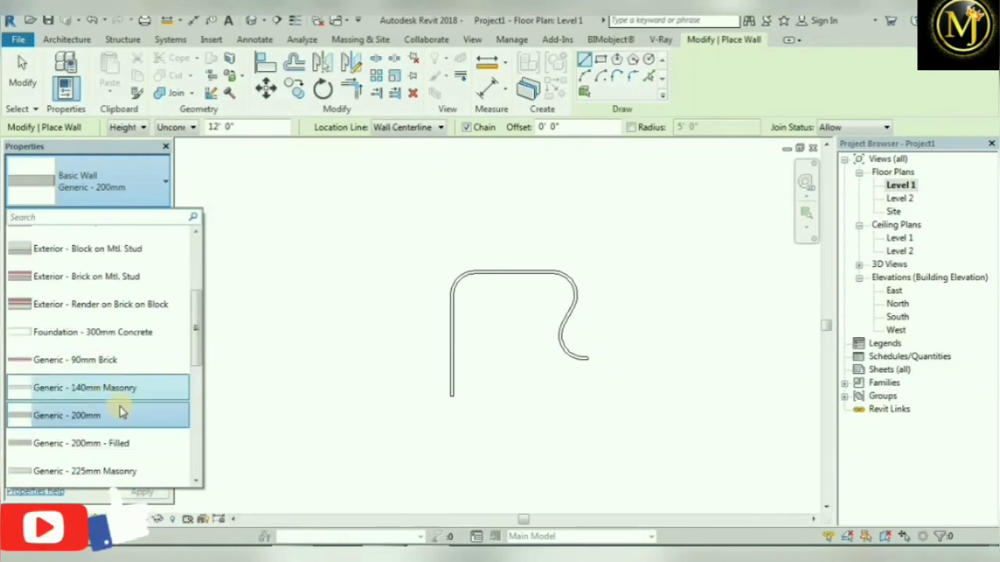
click(121, 412)
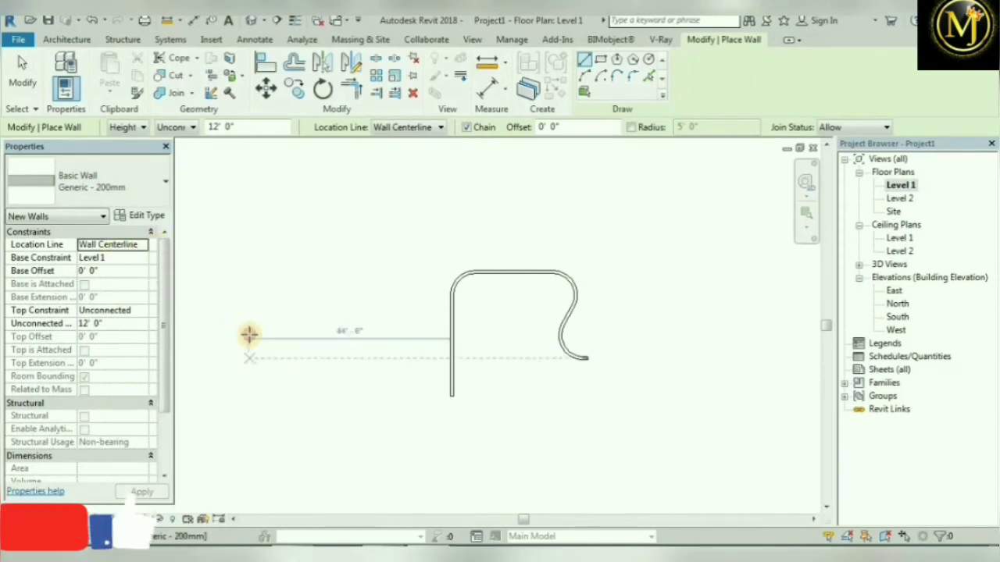
Draw a closed eight-sided loop of Generic - 200mm walls left of the curved run
click(248, 360)
click(242, 253)
click(297, 234)
click(344, 292)
click(344, 352)
click(414, 436)
click(387, 480)
click(264, 457)
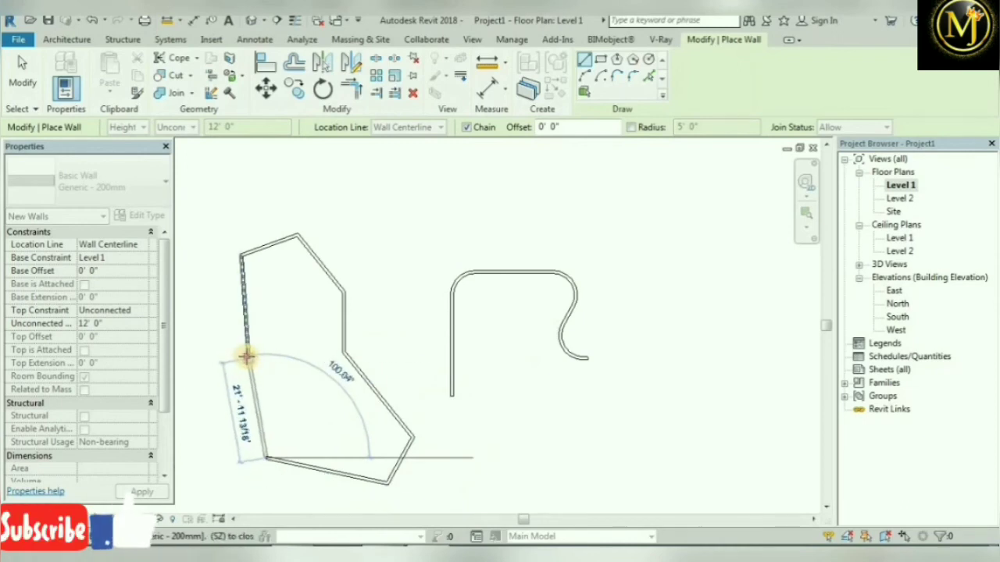
click(246, 353)
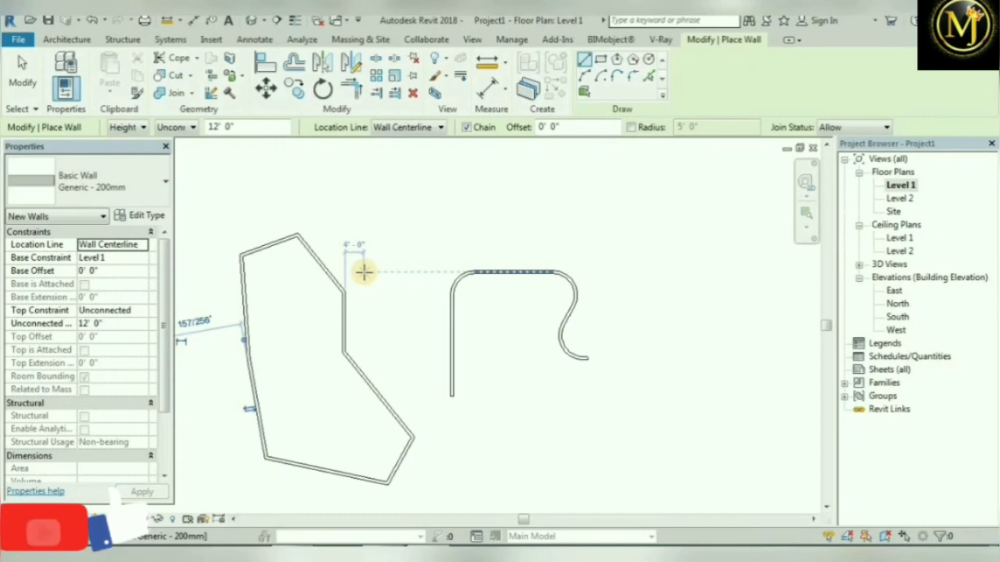
Open the wall type list and scroll down toward Curtain Wall
click(105, 187)
scroll(99, 328, down, 3)
scroll(100, 345, down, 5)
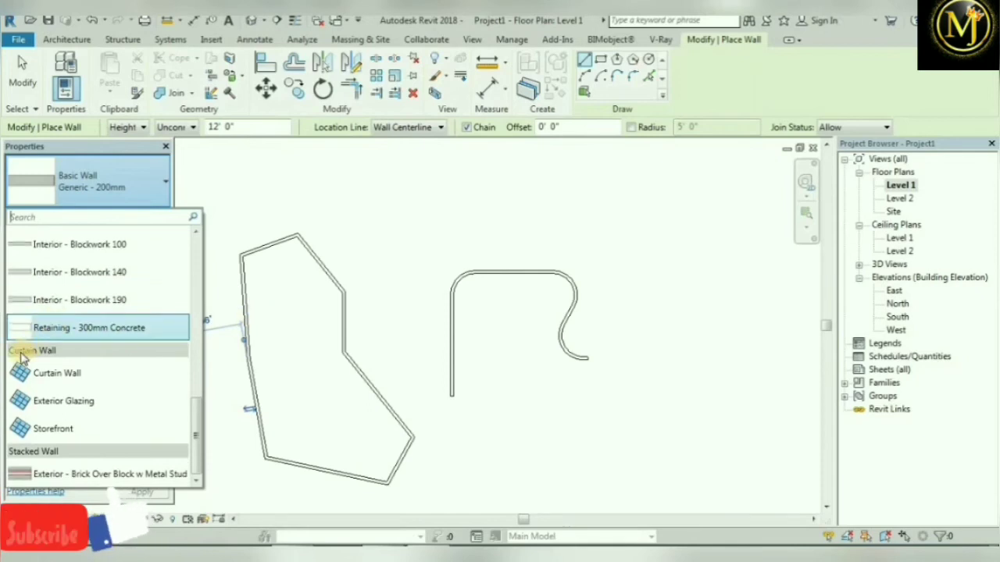
Choose Curtain Wall as the wall type, begin one in empty space, then cancel it
click(86, 382)
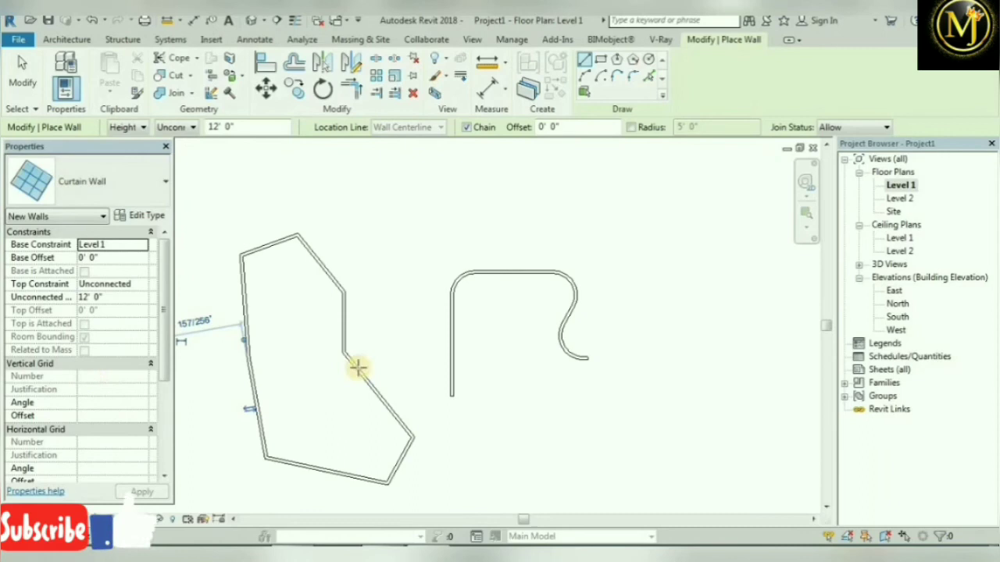
middle_drag(536, 352, 162, 273)
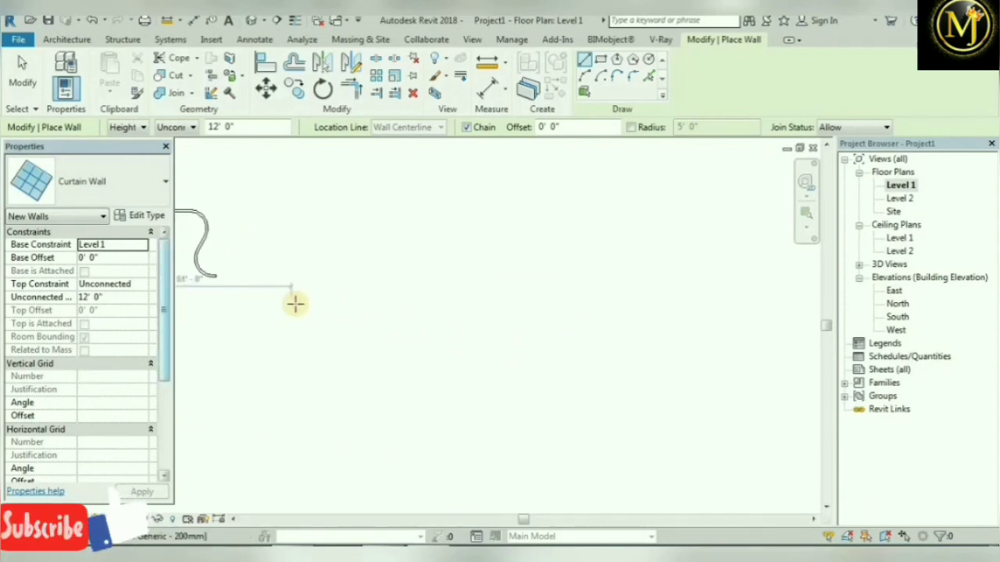
click(479, 317)
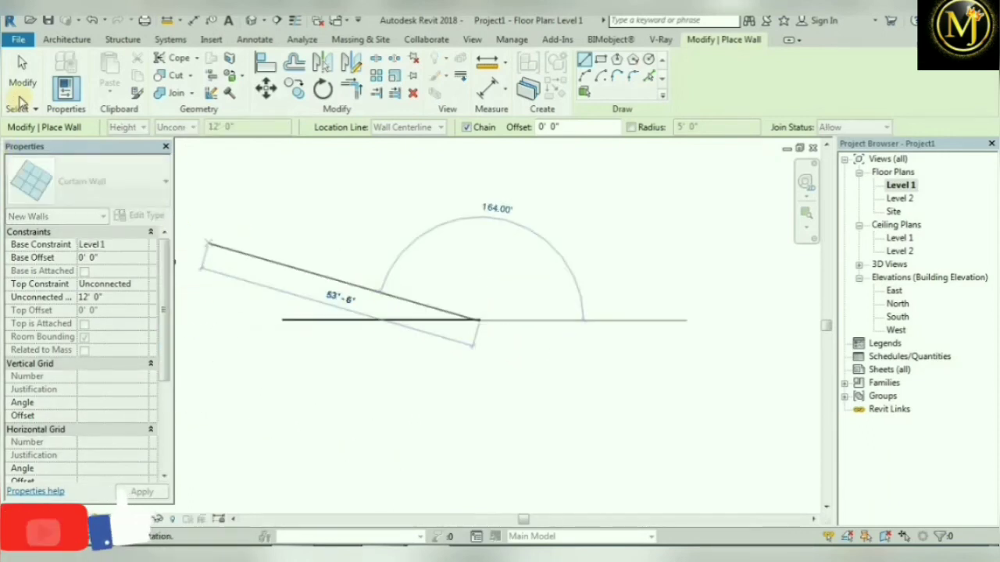
click(22, 74)
Open the default 3D view and zoom in on the walls
click(257, 23)
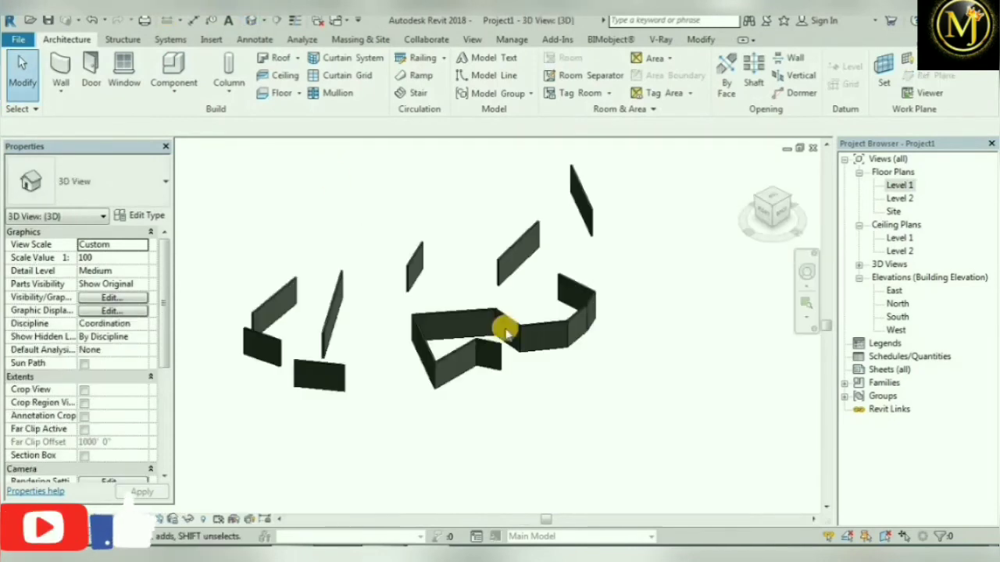
scroll(591, 351, down, 4)
scroll(417, 461, up, 5)
scroll(275, 437, up, 3)
middle_drag(275, 437, 431, 384)
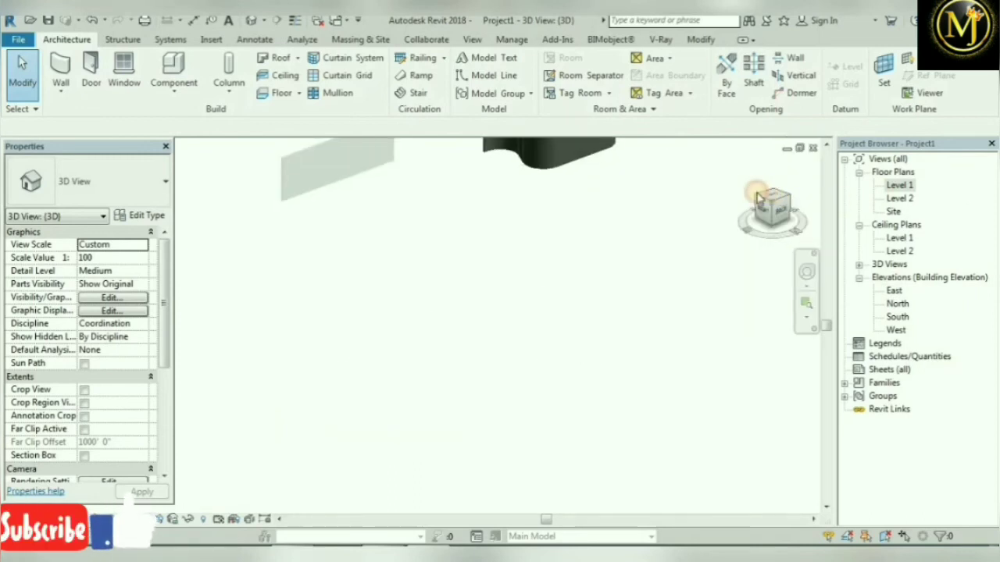
scroll(272, 375, up, 3)
scroll(440, 239, up, 2)
scroll(492, 256, up, 1)
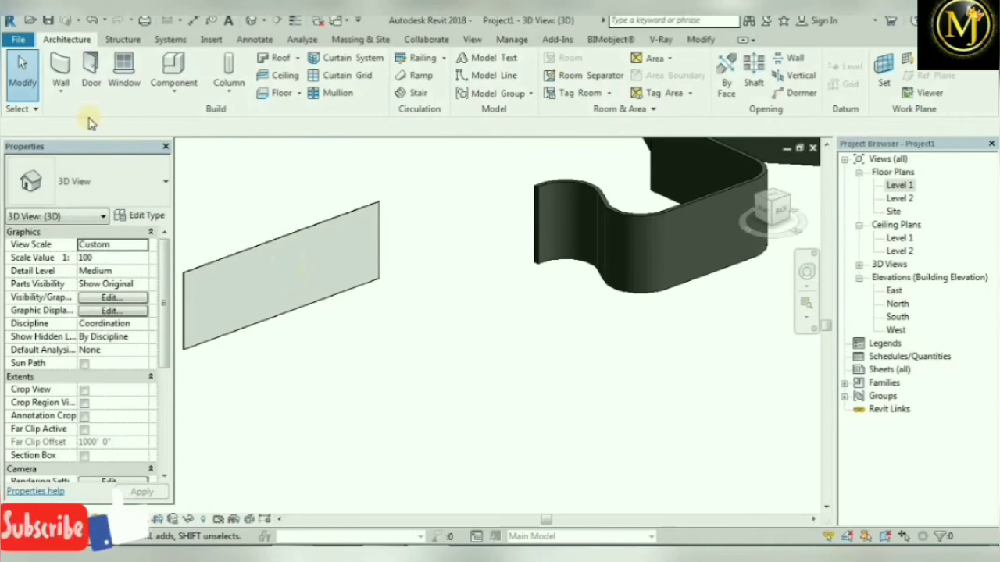
Place a Curtain Wall: Exterior Glazing wall with two points in the 3D view
click(60, 91)
click(72, 116)
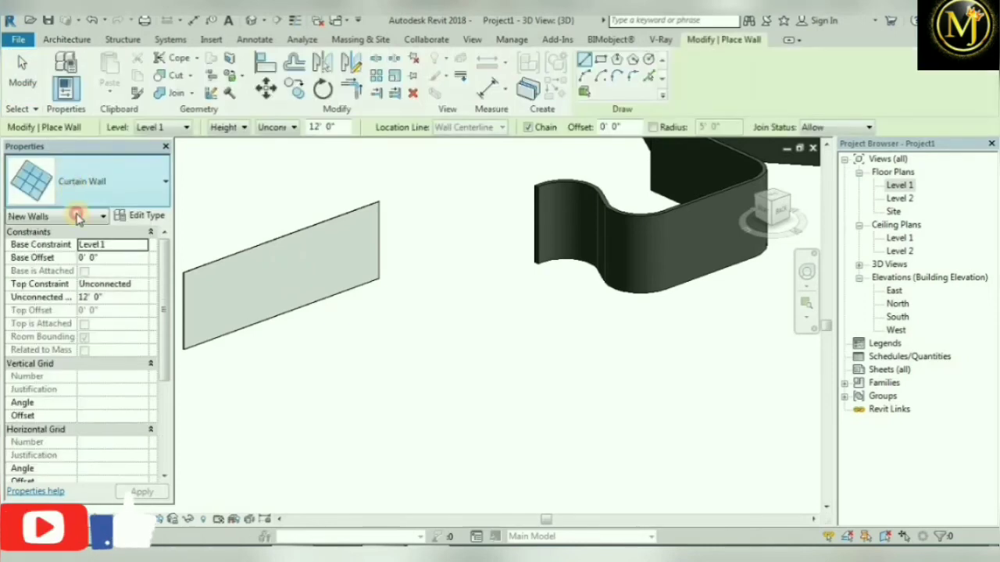
click(78, 188)
click(70, 364)
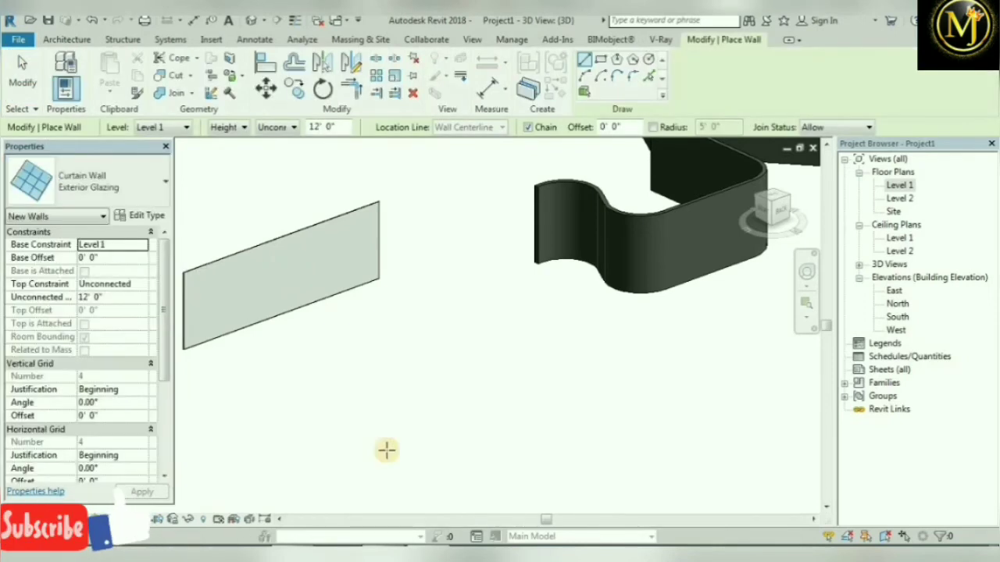
click(304, 415)
click(536, 369)
scroll(431, 406, up, 1)
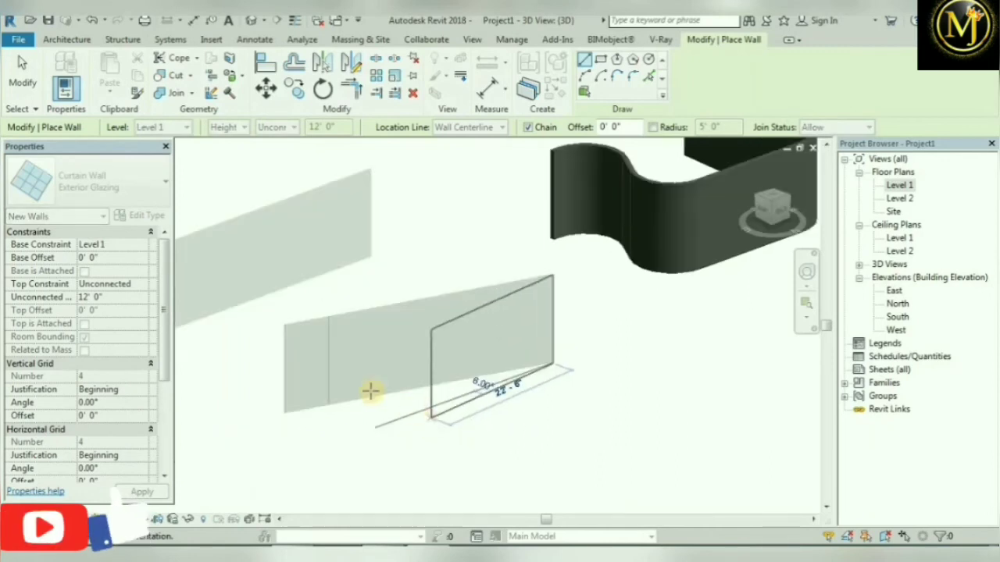
key(Escape)
key(Escape)
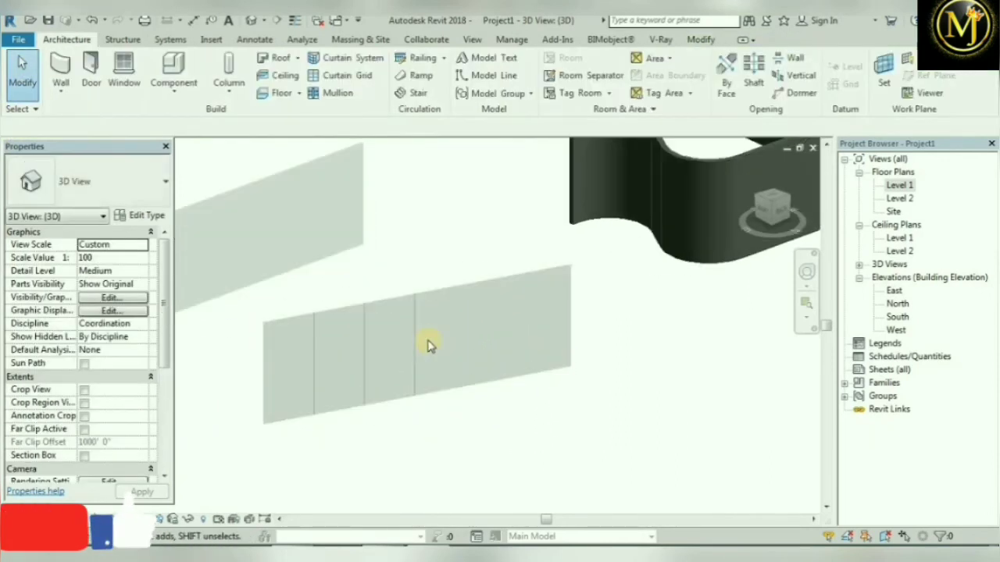
scroll(428, 345, up, 2)
scroll(326, 350, up, 3)
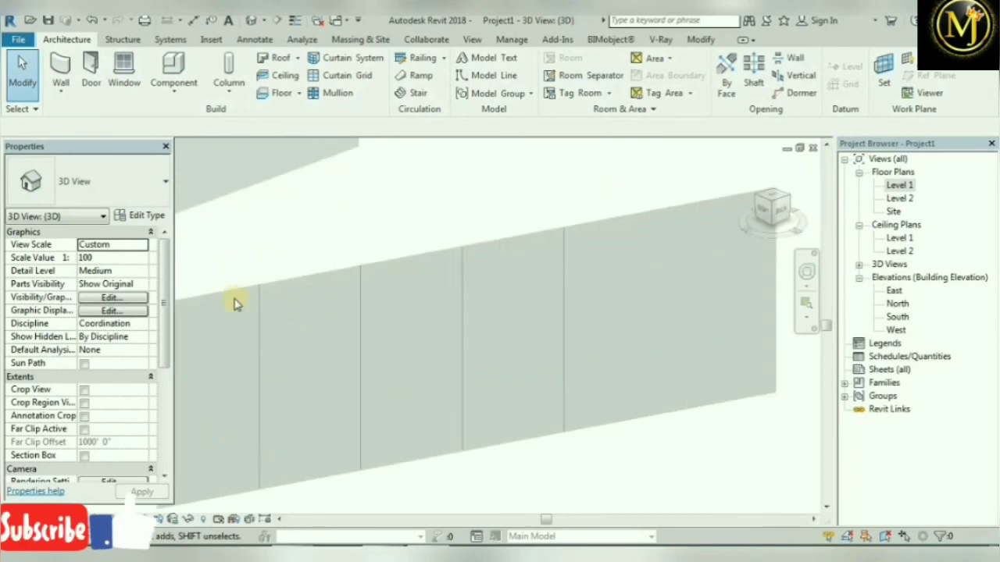
scroll(264, 337, down, 3)
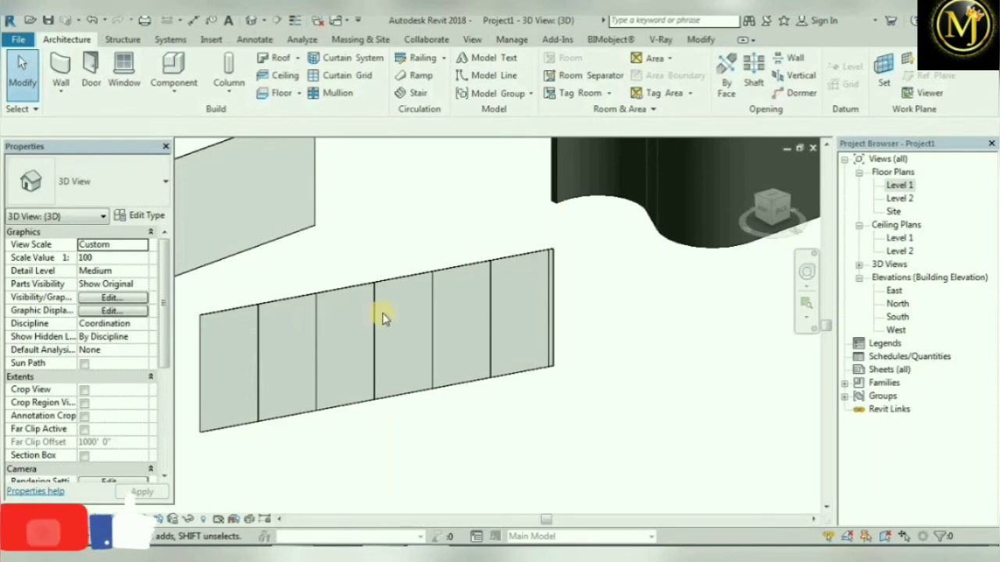
scroll(383, 318, down, 2)
click(60, 92)
click(78, 117)
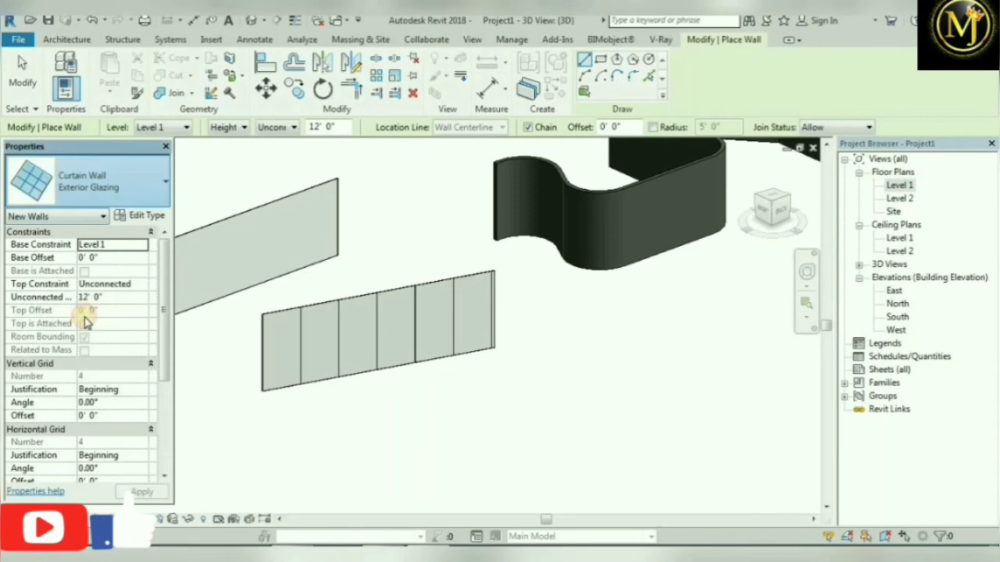
Draw a Curtain Wall: Storefront wall in front of the glazing wall and zoom to inspect its mullions
click(87, 181)
key(Return)
shift+middle_drag(365, 357, 420, 417)
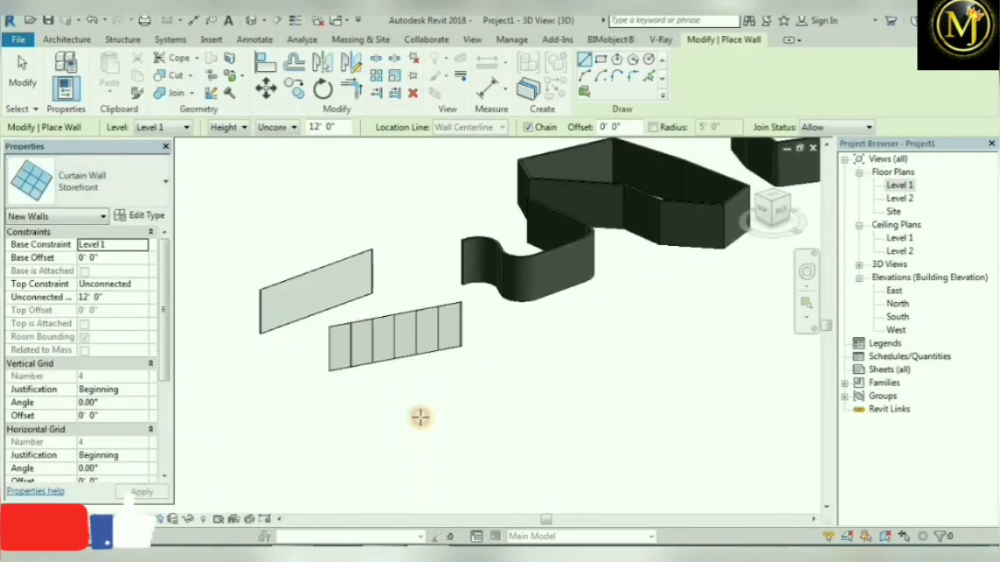
click(363, 425)
click(312, 352)
key(Escape)
key(Escape)
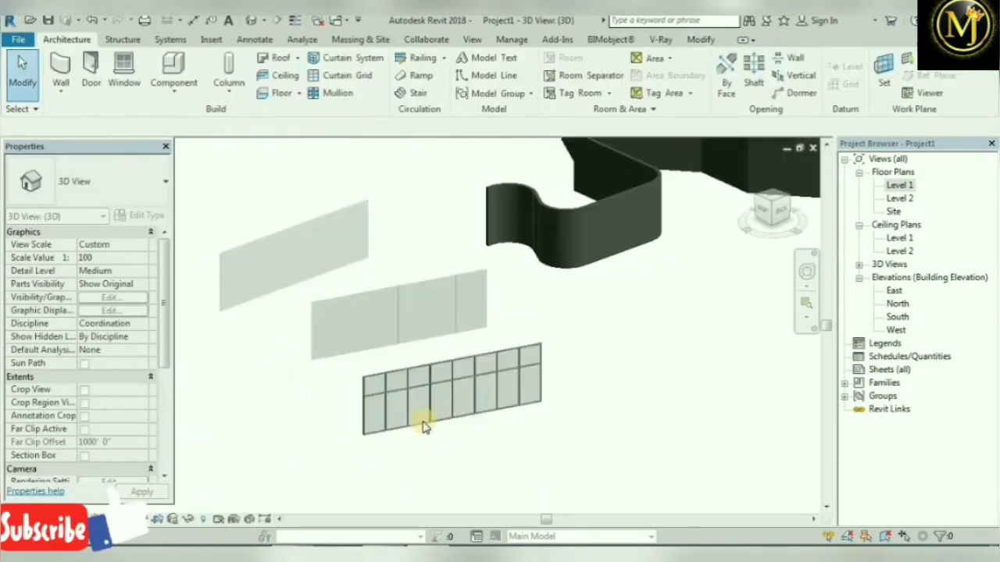
scroll(414, 412, up, 6)
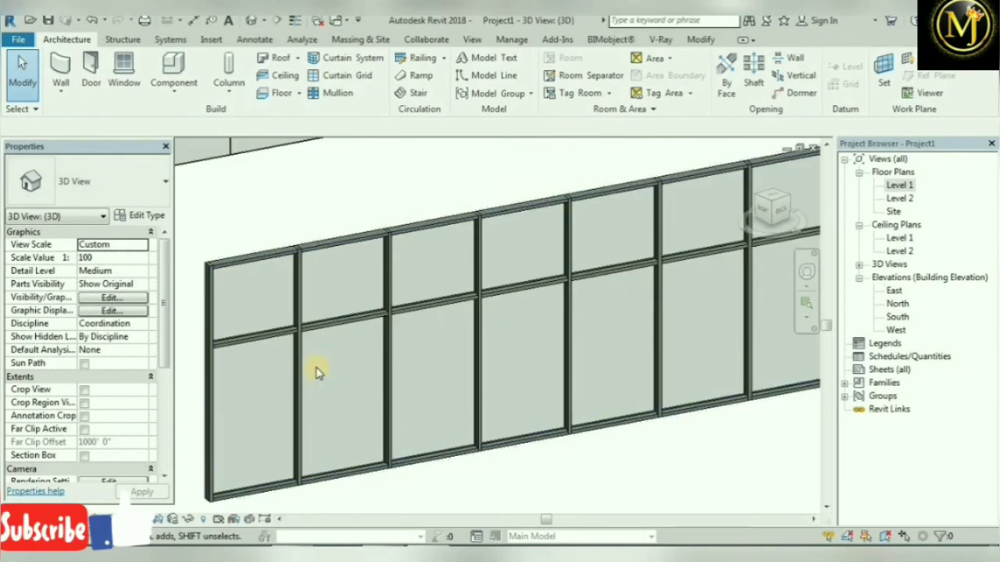
scroll(264, 346, up, 3)
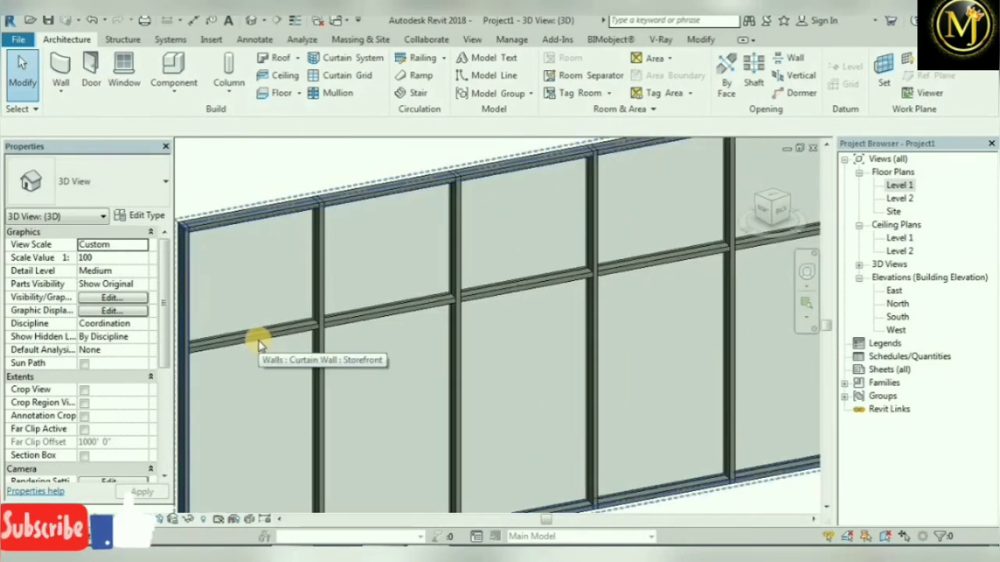
scroll(380, 339, down, 6)
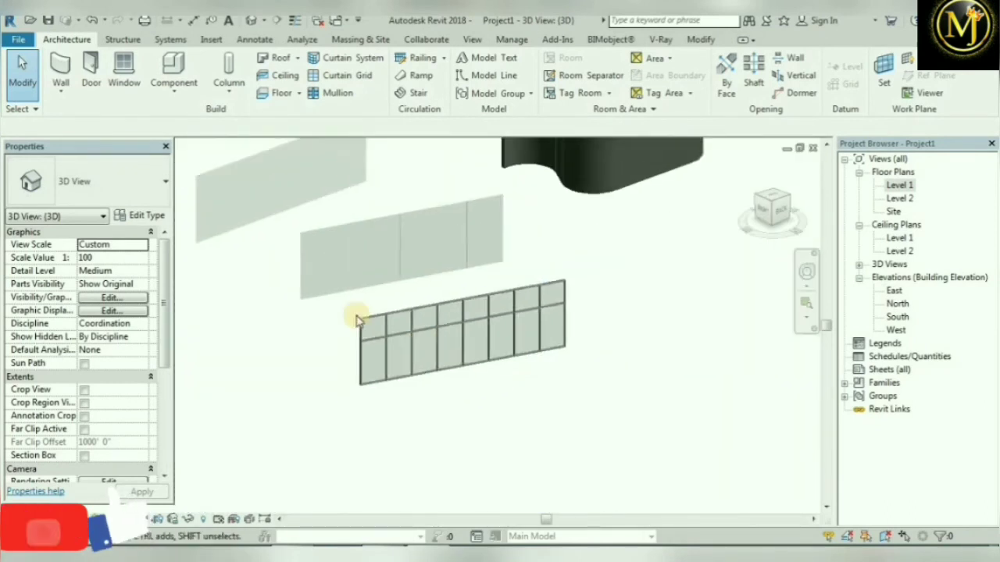
scroll(355, 320, down, 2)
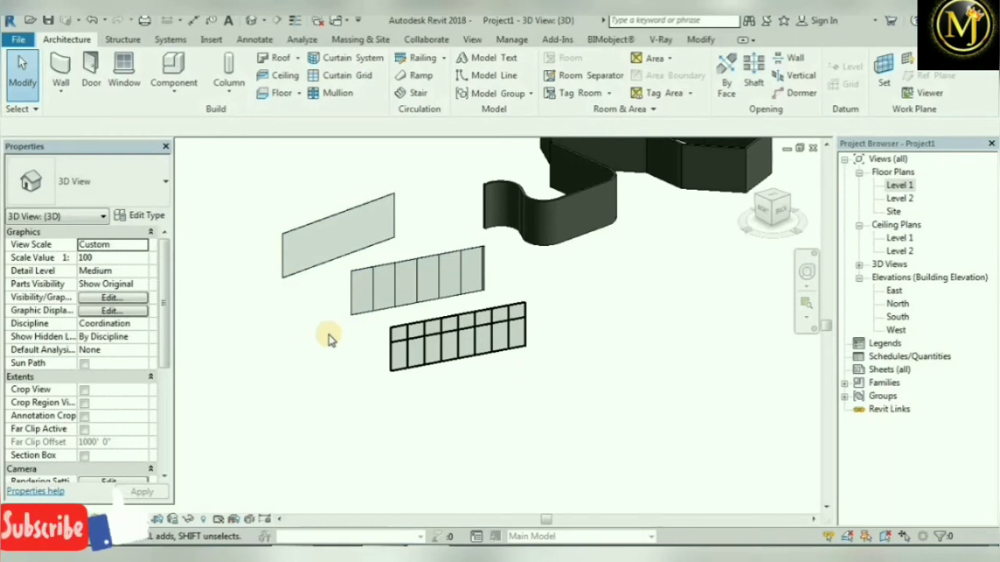
Draw a 32' Stacked Wall: Exterior - Brick Over Block w Metal Stud in the 3D view
click(58, 92)
click(64, 115)
click(102, 186)
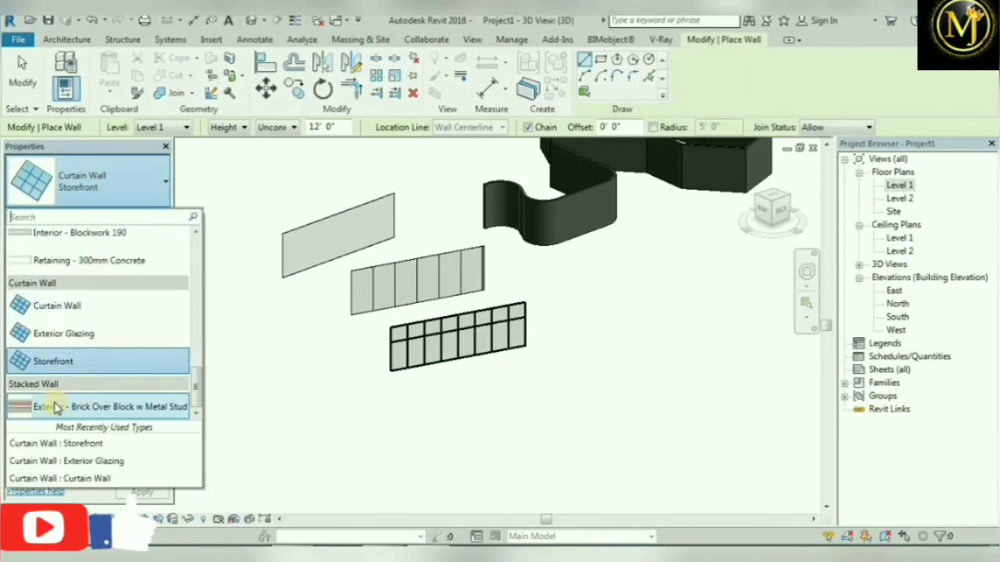
mouse_move(55, 407)
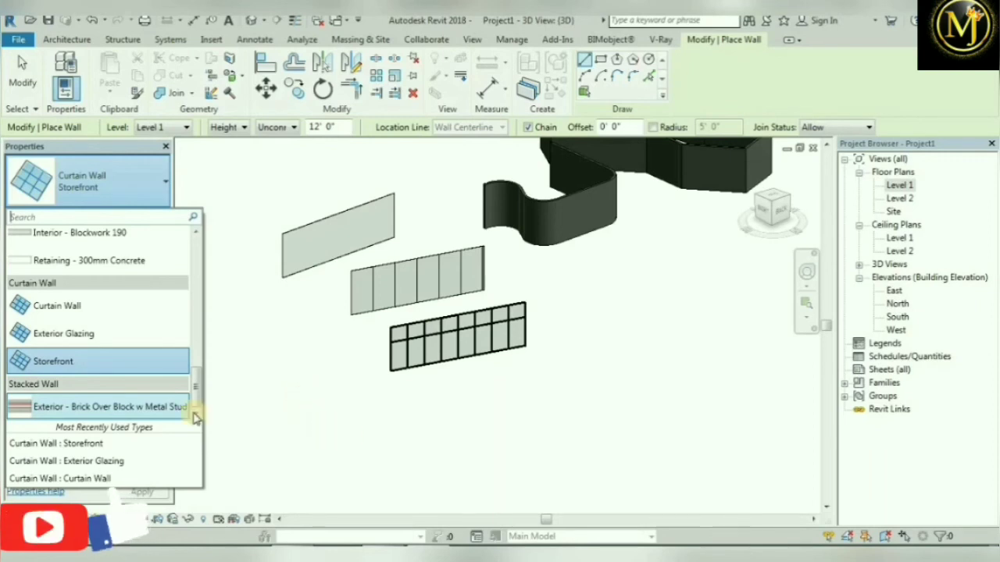
click(118, 406)
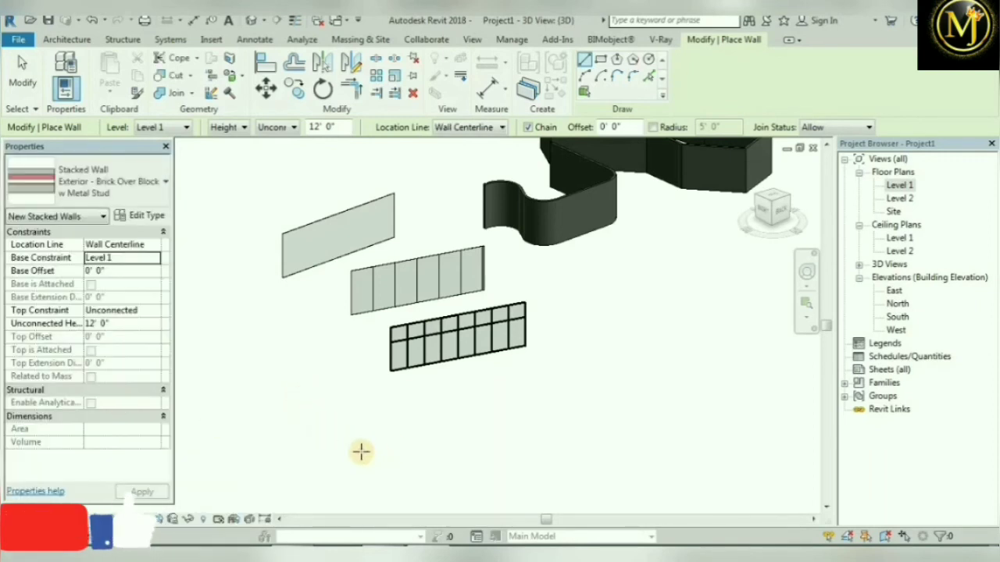
click(359, 452)
click(476, 439)
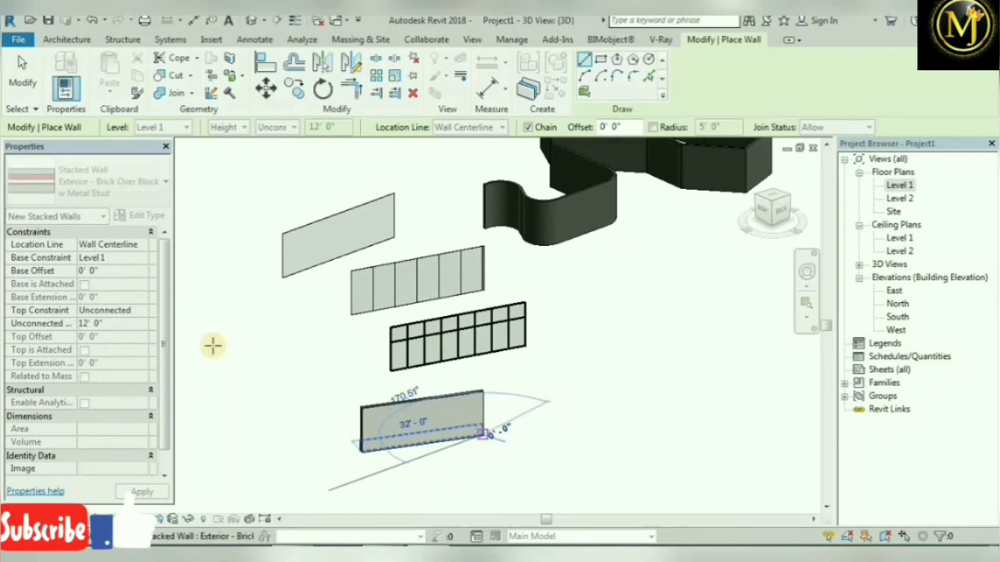
scroll(401, 417, up, 2)
key(Escape)
key(Escape)
key(Escape)
Orbit and zoom the 3D view to bring the Brick Over Block stacked wall into focus
scroll(527, 462, down, 3)
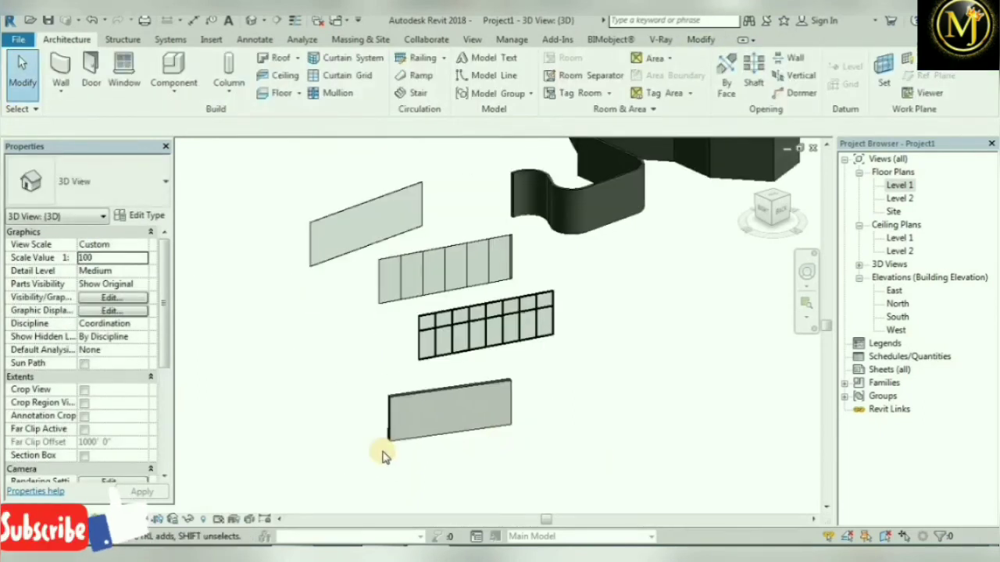
shift+middle_drag(529, 464, 407, 394)
scroll(766, 368, up, 2)
scroll(631, 330, down, 1)
scroll(687, 339, up, 6)
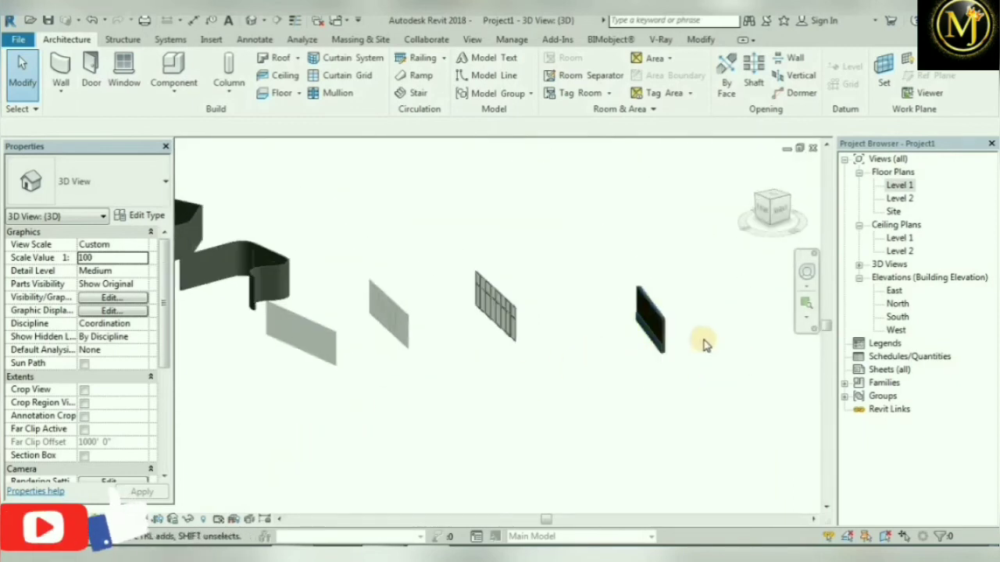
scroll(582, 374, up, 2)
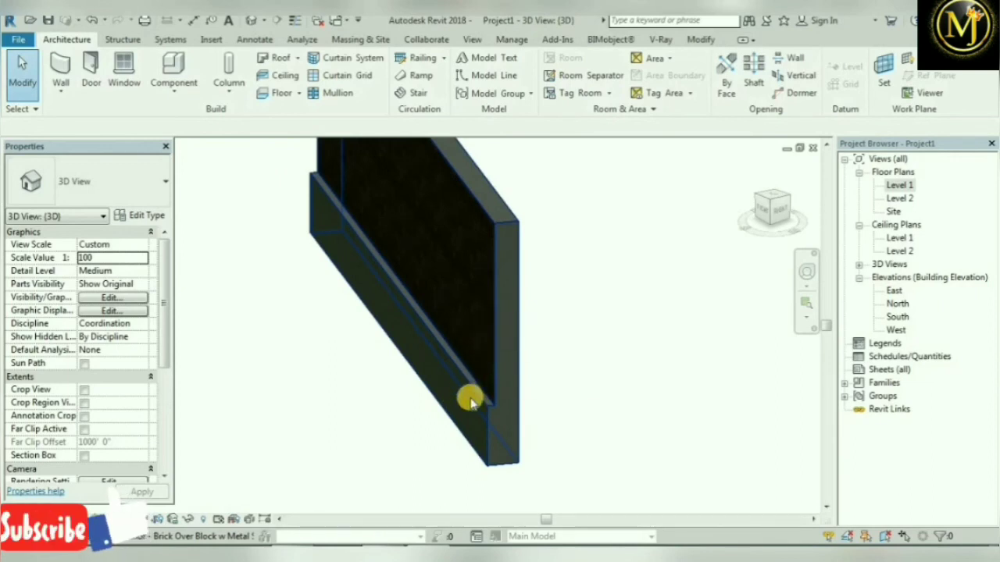
scroll(516, 414, down, 3)
shift+middle_drag(516, 414, 586, 319)
scroll(544, 404, up, 3)
scroll(490, 375, down, 2)
scroll(490, 378, up, 2)
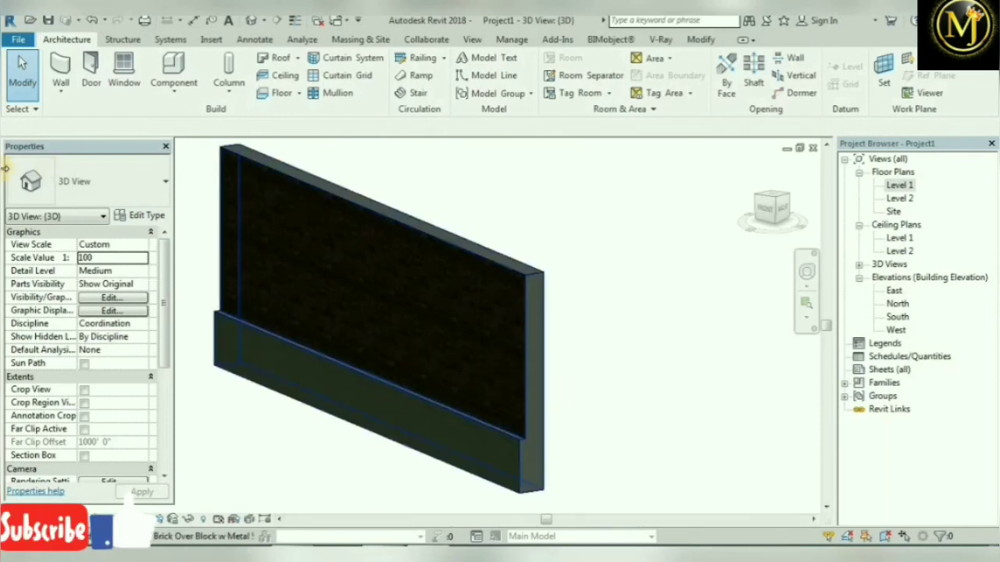
Select the stacked wall and insert a new tier into its type's structure
click(358, 211)
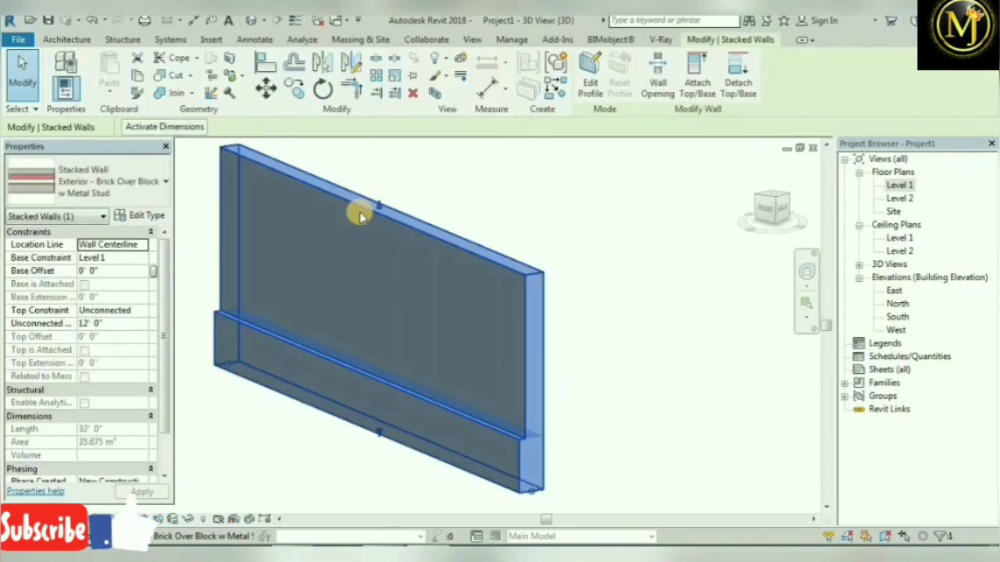
click(148, 216)
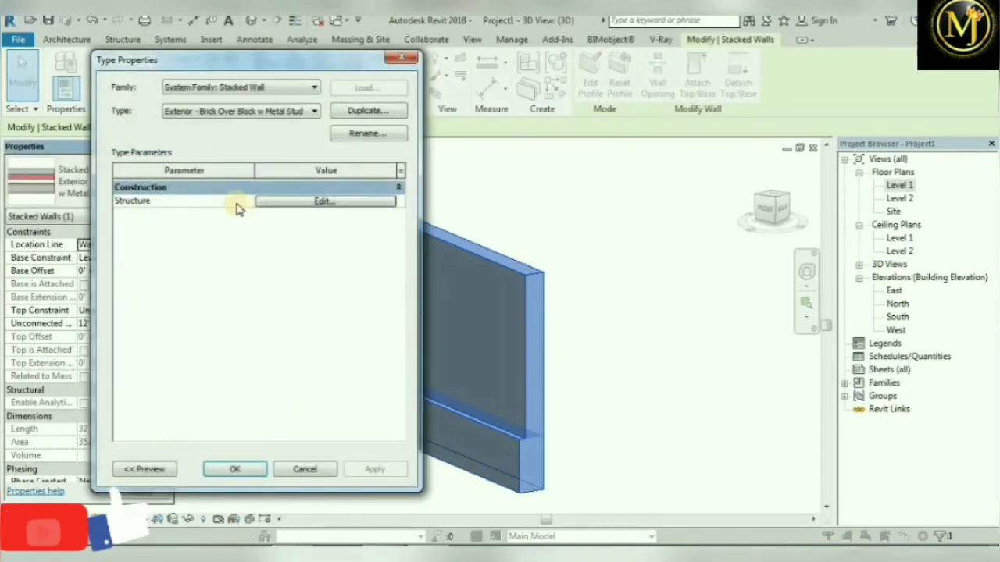
click(310, 202)
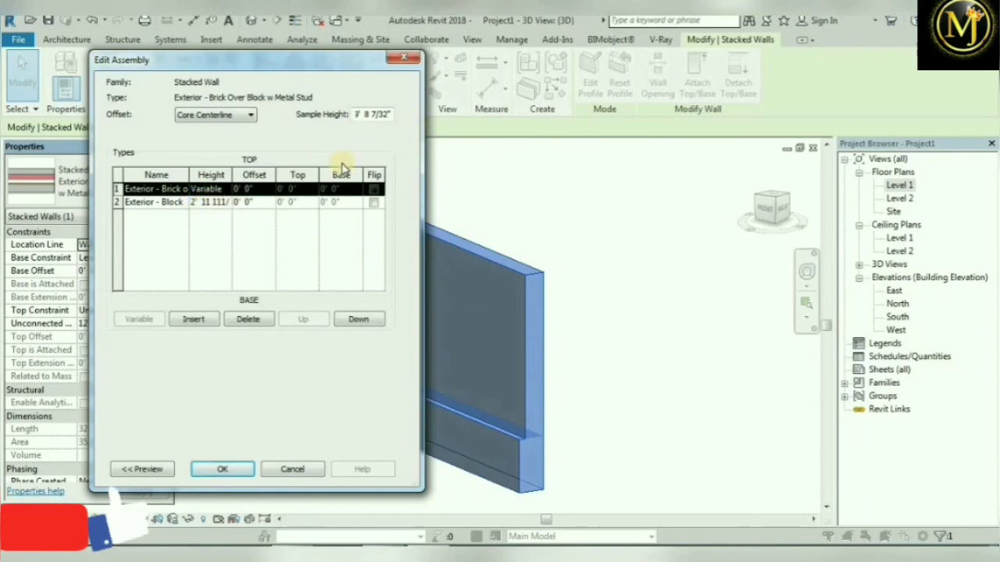
click(201, 319)
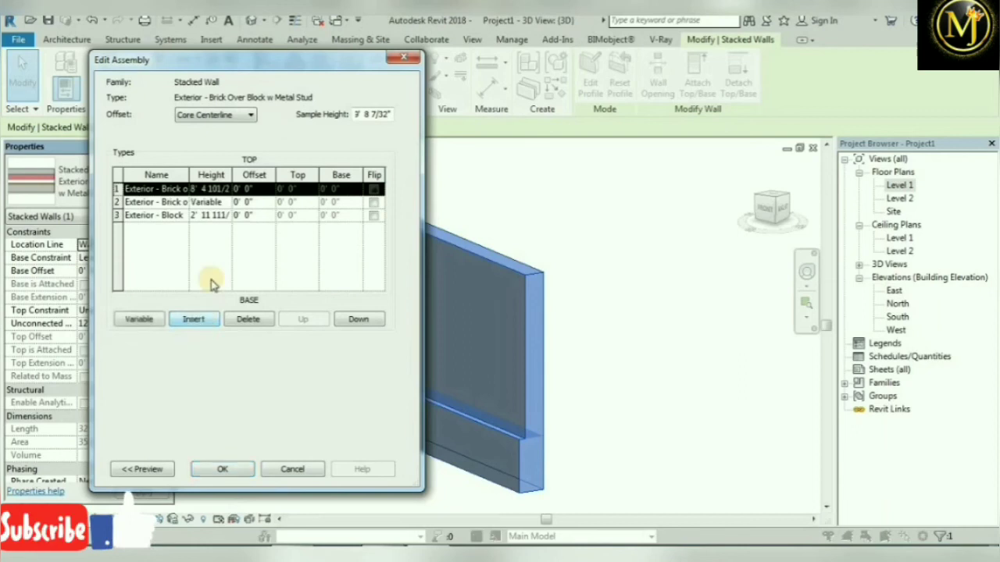
Set the new top tier's height to 5' 0" and choose its wall type
click(227, 189)
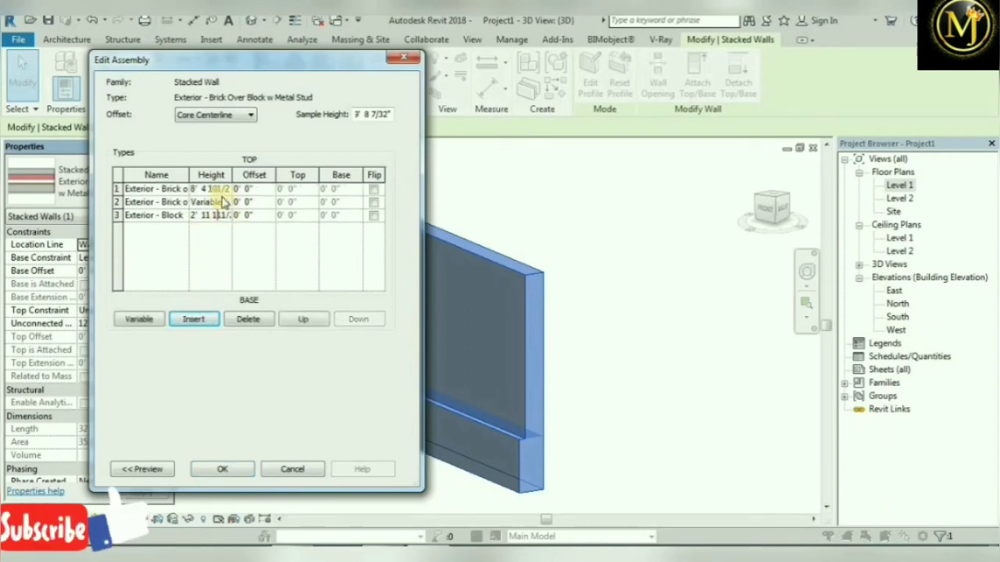
drag(227, 190, 164, 196)
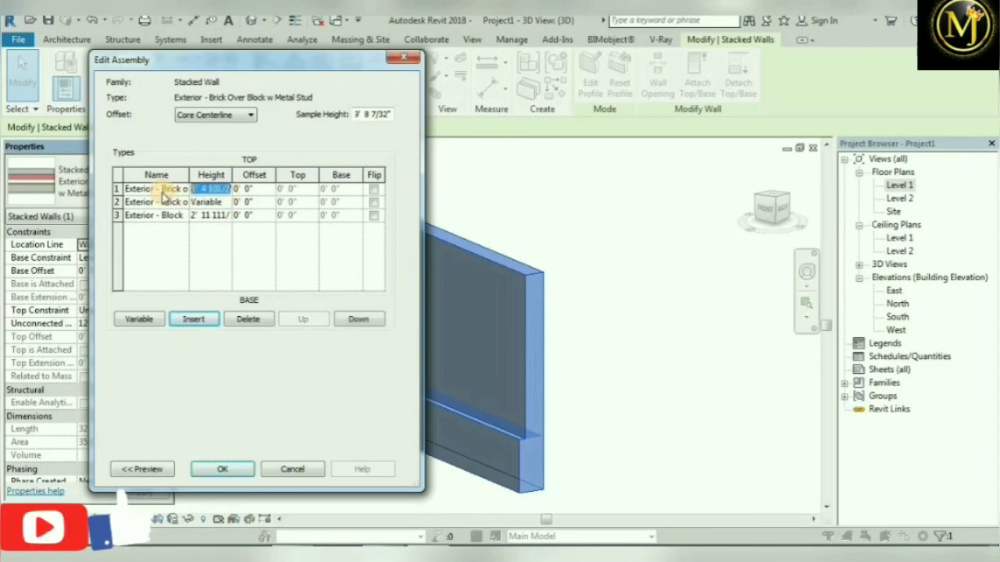
text(9' 8)
key(Tab)
click(218, 189)
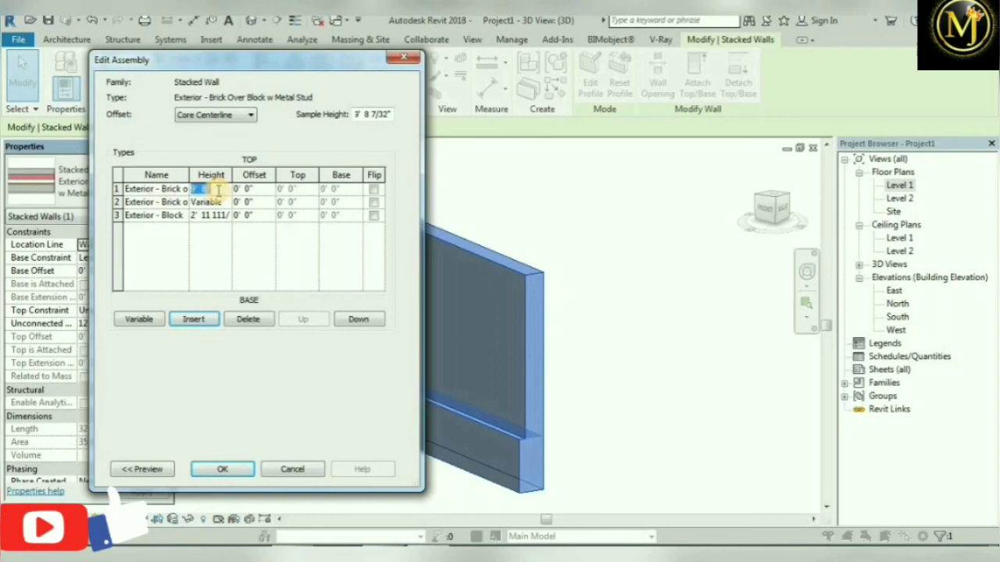
text(5)
key(Tab)
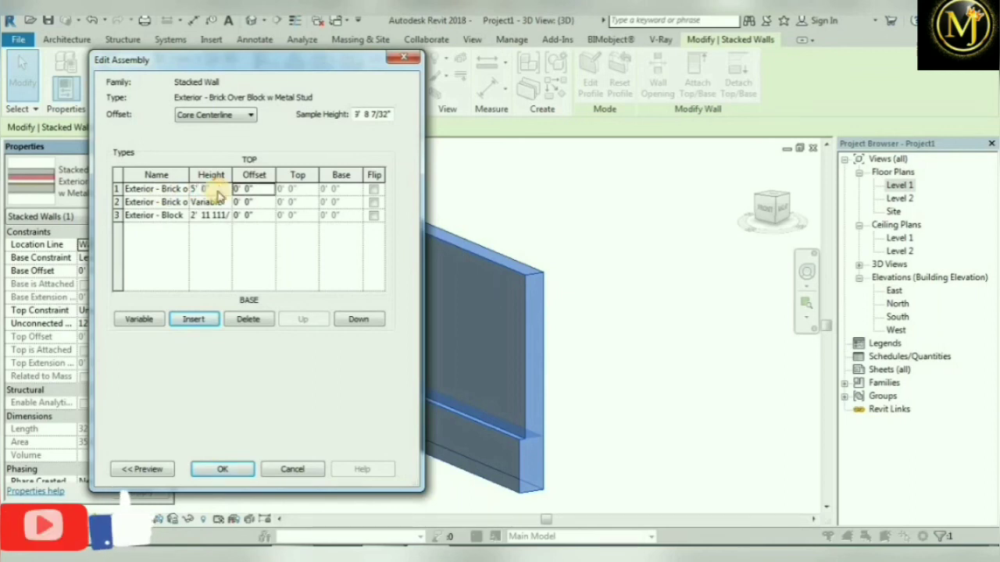
click(172, 192)
click(182, 189)
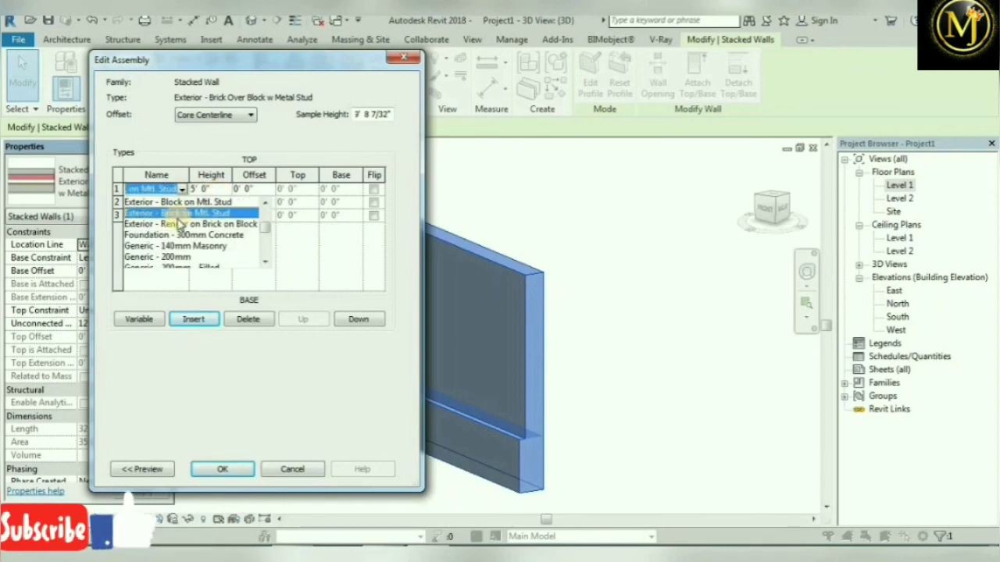
click(179, 235)
Confirm and apply the three-tier Brick Over Block structure, then deselect the wall
click(230, 470)
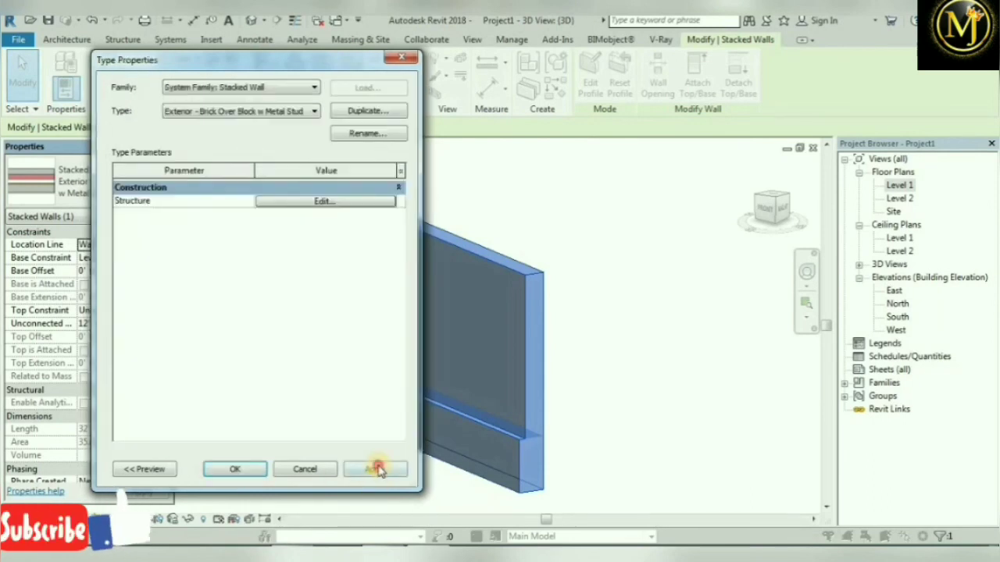
click(377, 468)
click(234, 469)
click(595, 402)
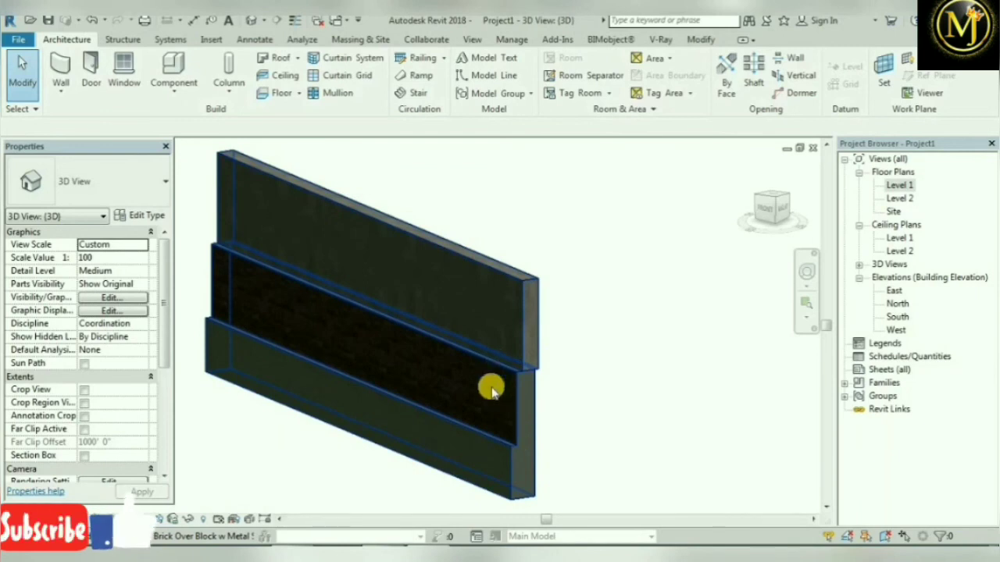
Zoom around the three-tier stacked wall and open the Architecture tab's Wall dropdown
scroll(514, 424, up, 2)
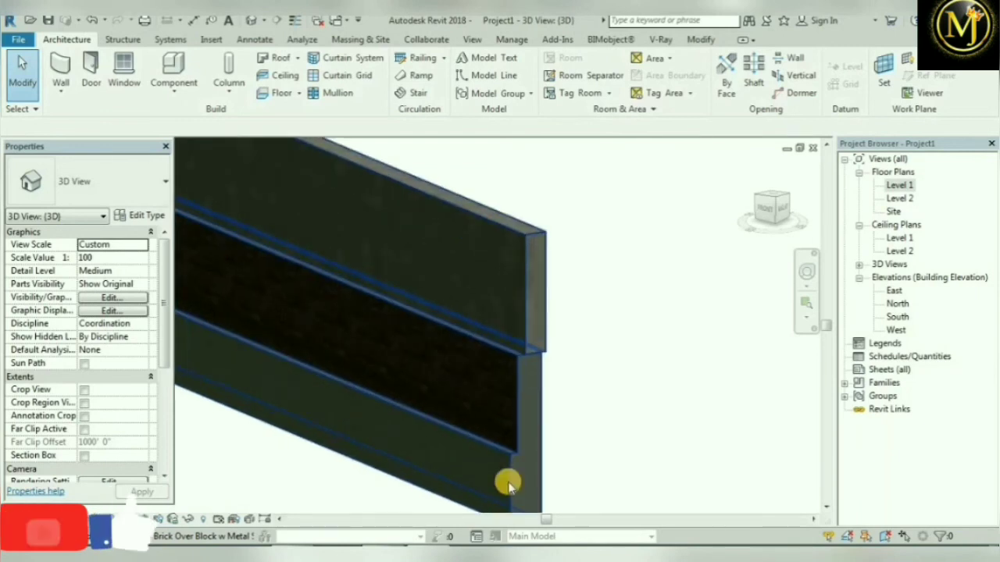
scroll(506, 444, down, 4)
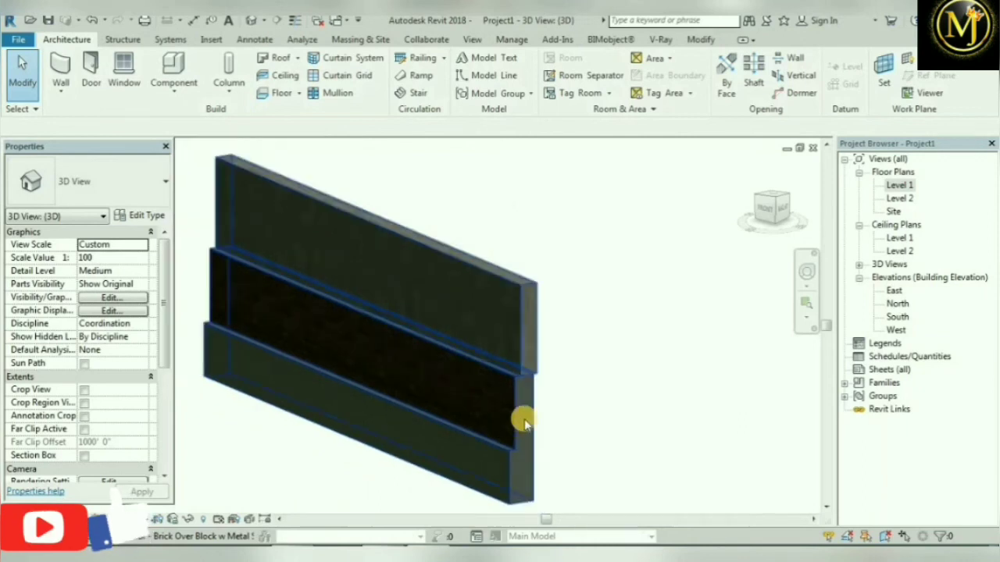
scroll(551, 390, up, 2)
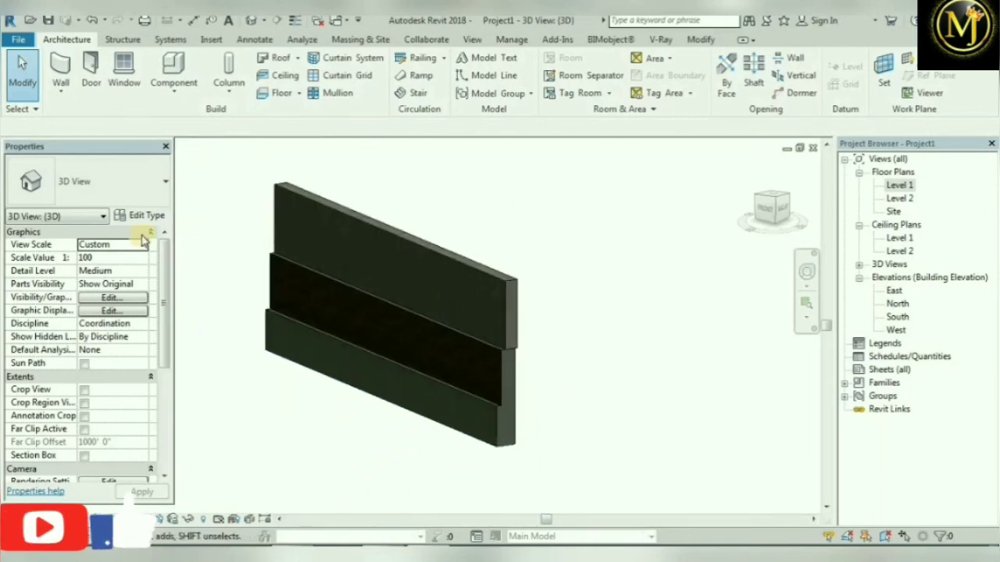
click(61, 88)
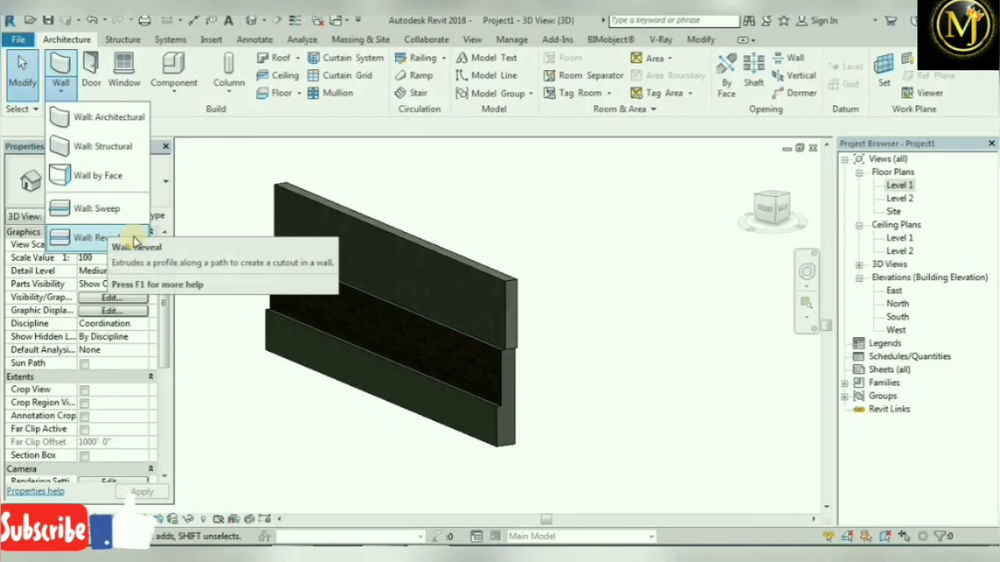
Start an architectural wall and browse the Basic, Curtain and Stacked types in the Type Selector
click(115, 117)
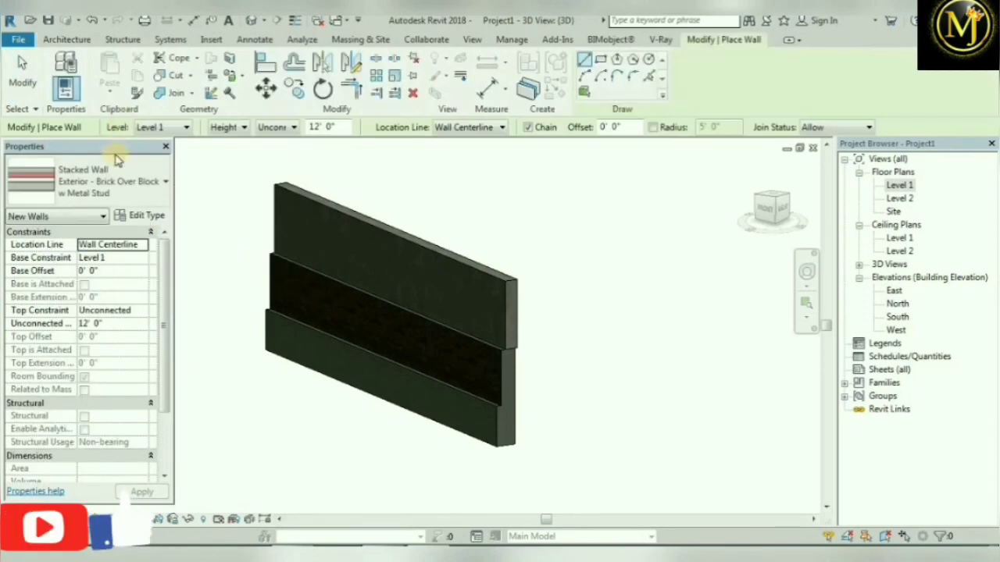
click(109, 193)
scroll(78, 312, up, 5)
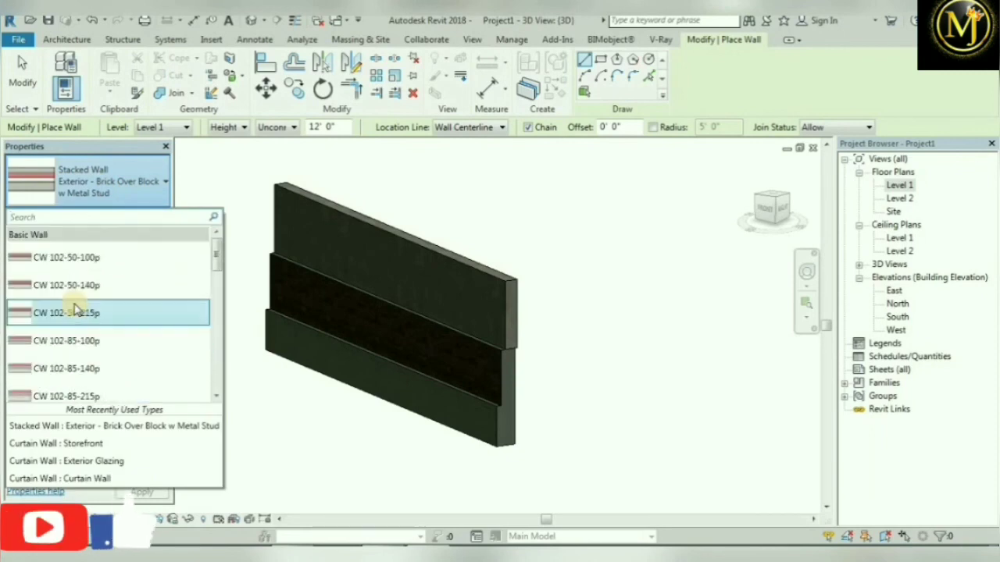
scroll(70, 310, down, 10)
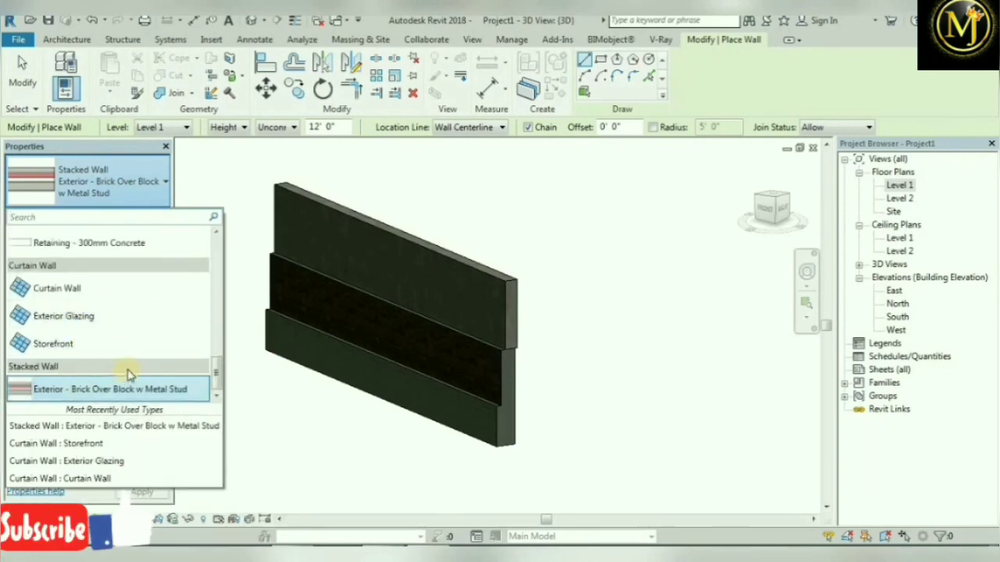
mouse_move(102, 315)
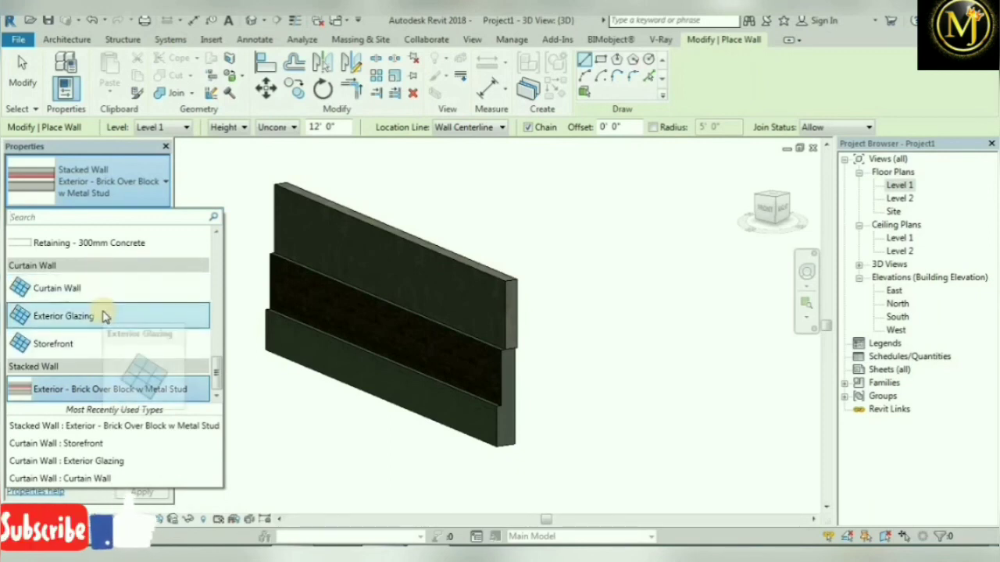
scroll(154, 318, up, 8)
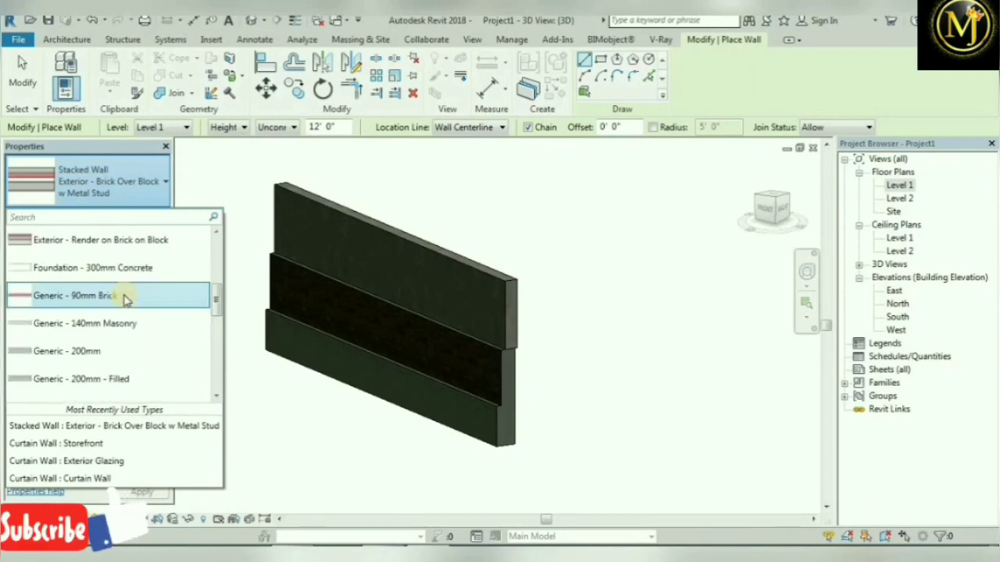
scroll(125, 301, up, 3)
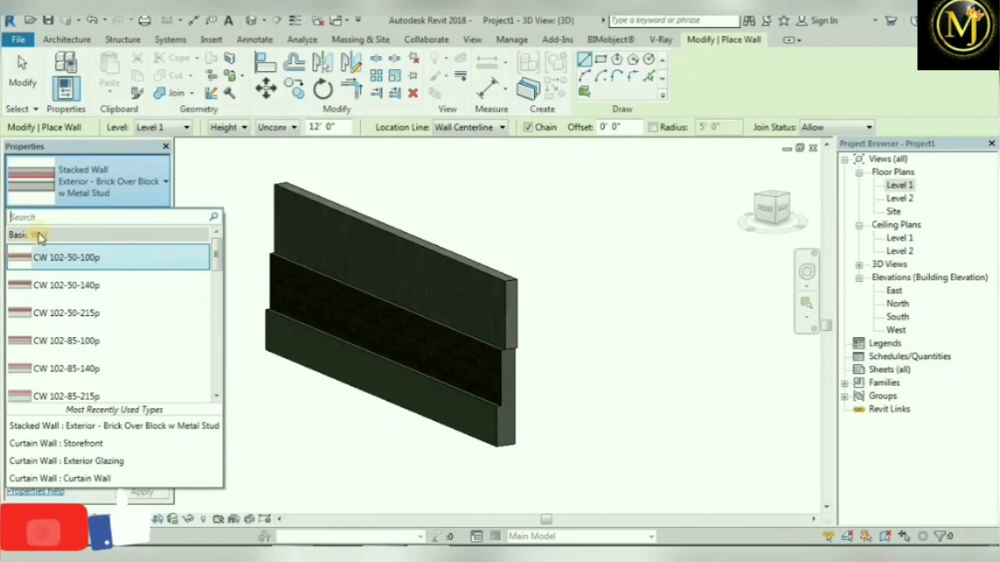